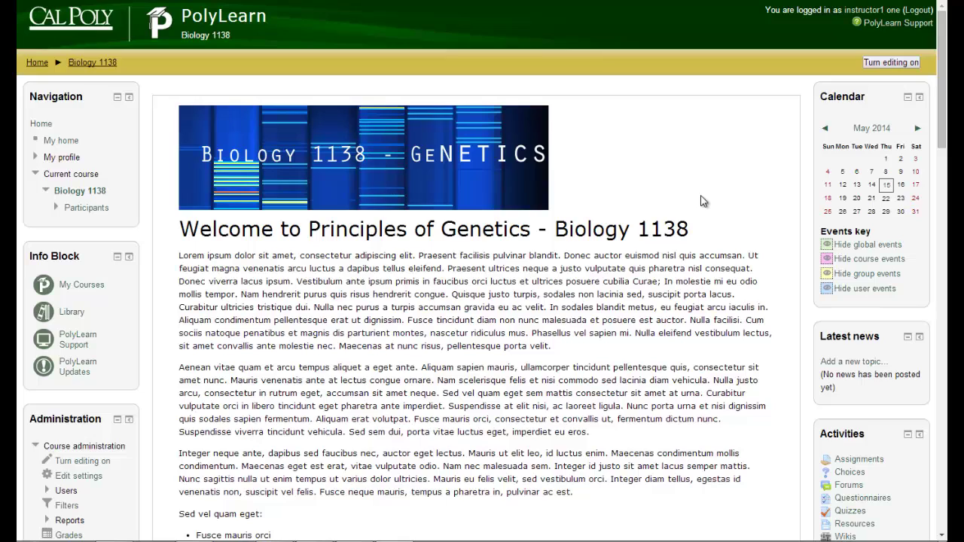
- Turn on editing for the Biology 1138 course and add a Quiz activity to its general section
left_click(882, 66)
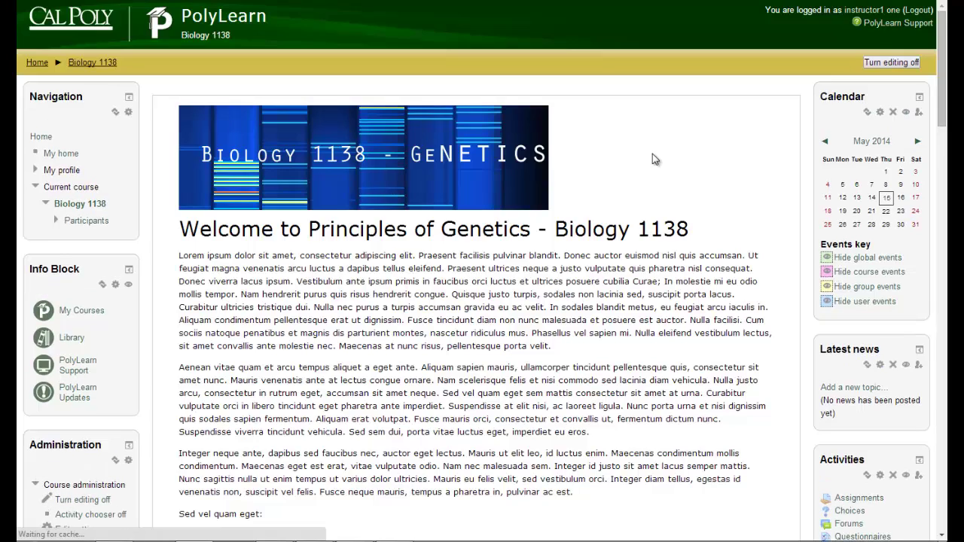
scroll(703, 163, "down", 5)
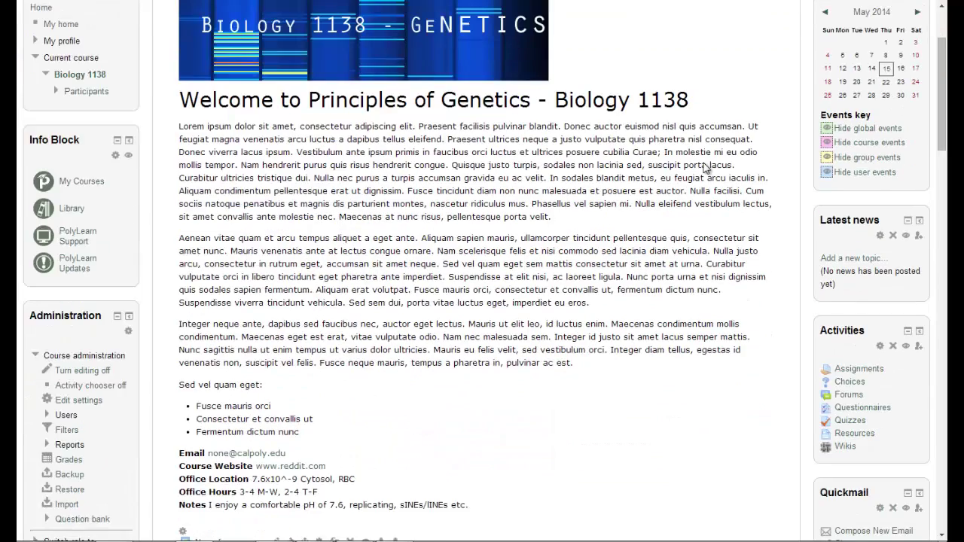
scroll(703, 162, "down", 3)
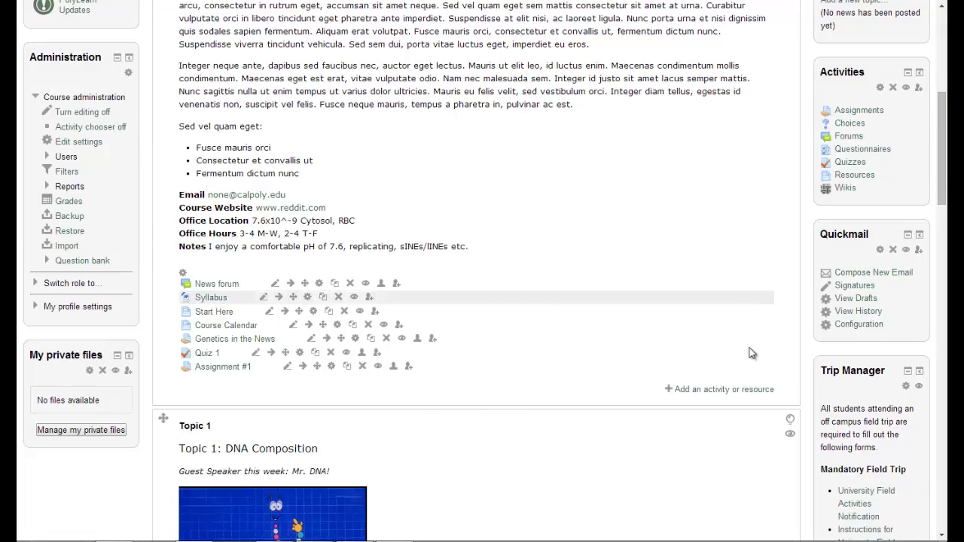
left_click(753, 389)
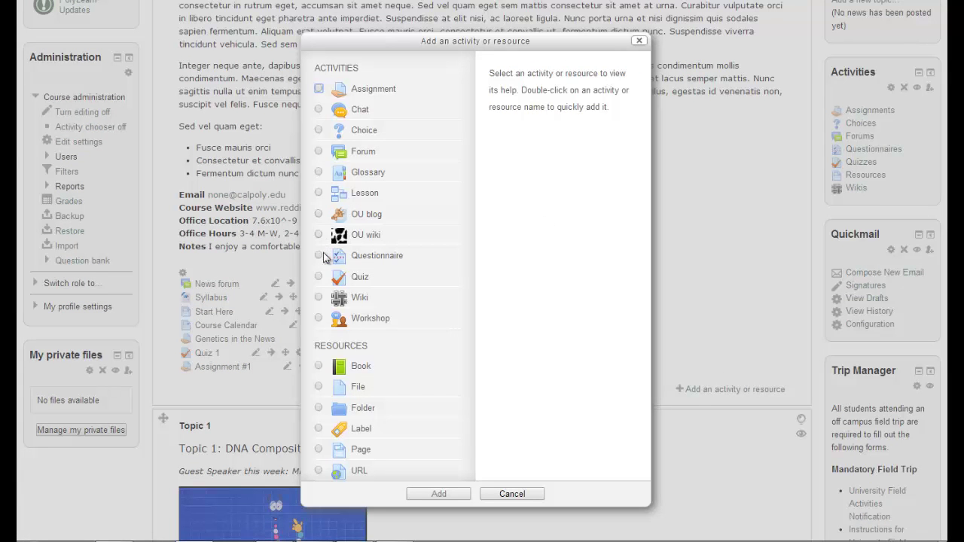
left_click(319, 277)
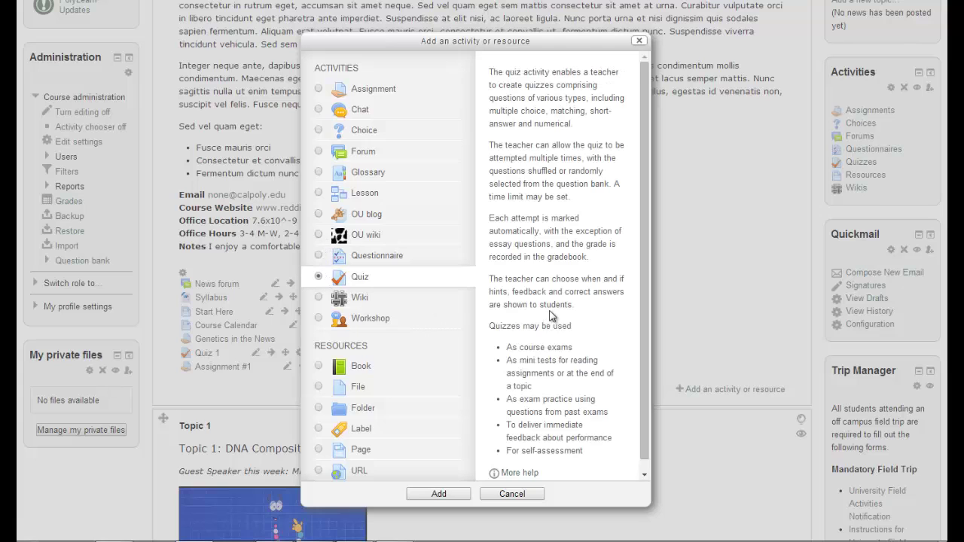
left_click(438, 494)
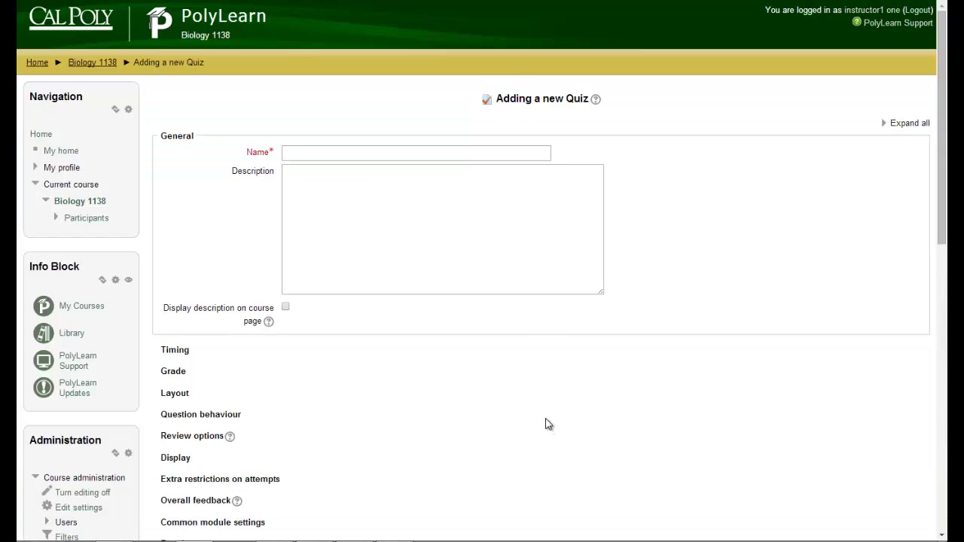
- Name the quiz "Quiz 2" and enter "Instructions: blah blah blah." as its description
left_click(383, 155)
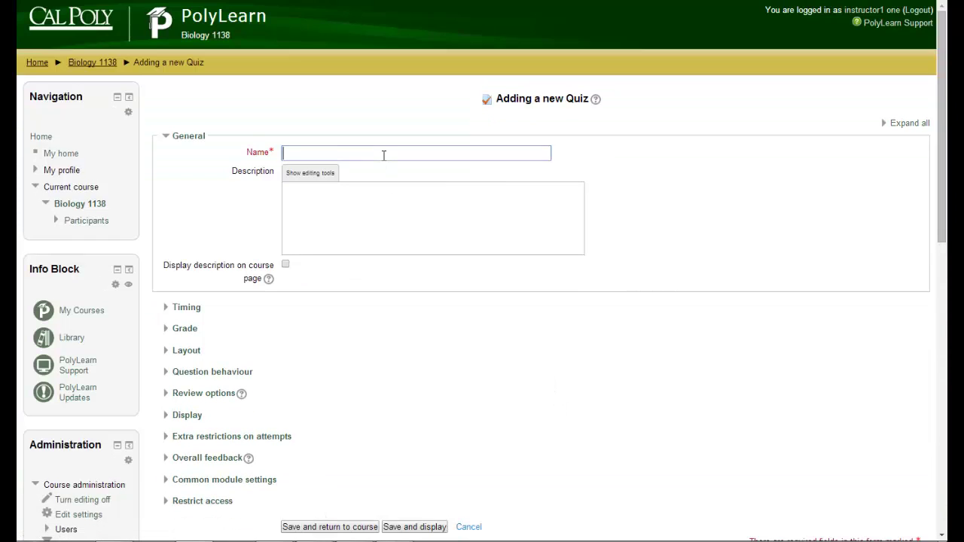
type("Quiz 2")
left_click(350, 205)
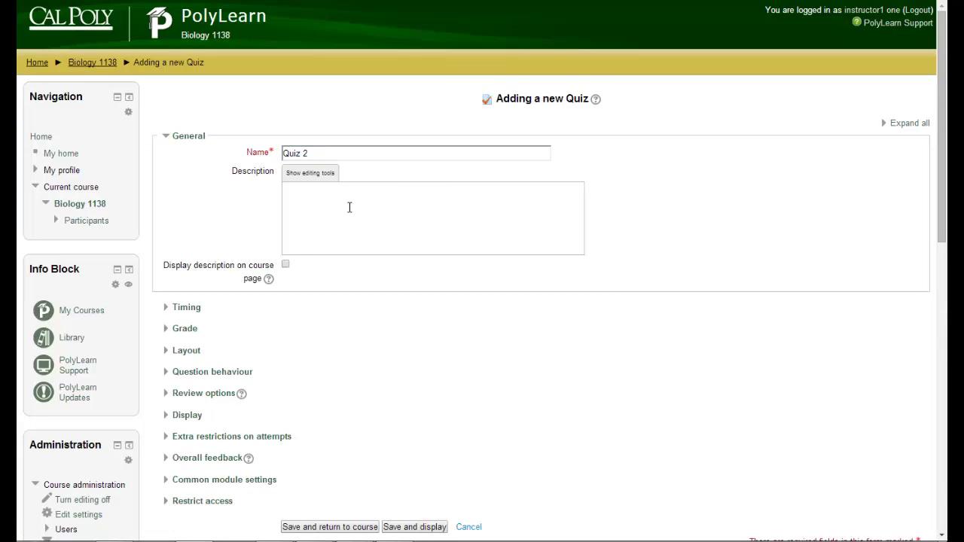
type("Instructions: blah blah blah.")
left_click(324, 173)
left_click(326, 173)
- Examine the quiz's Timing, Grade and Layout settings one section at a time
scroll(445, 293, "down", 1)
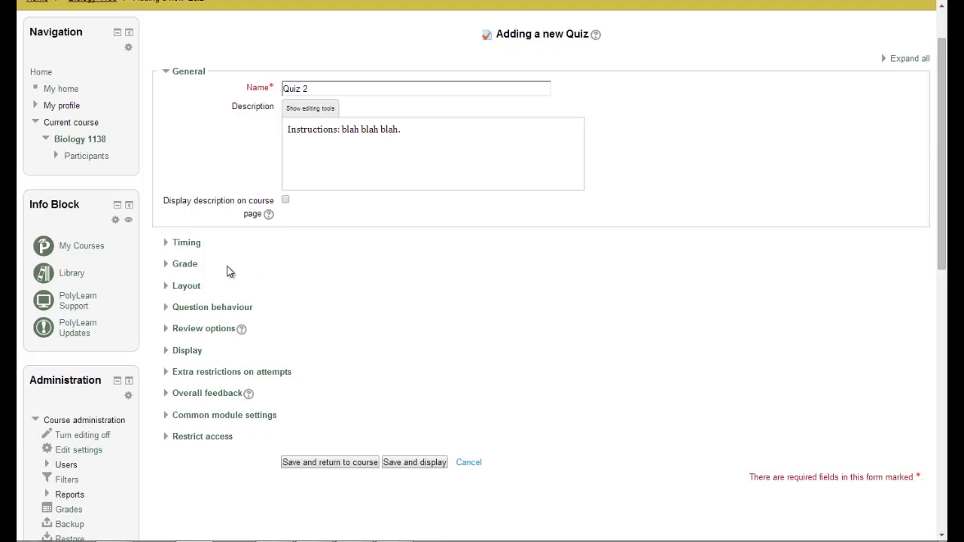
left_click(194, 248)
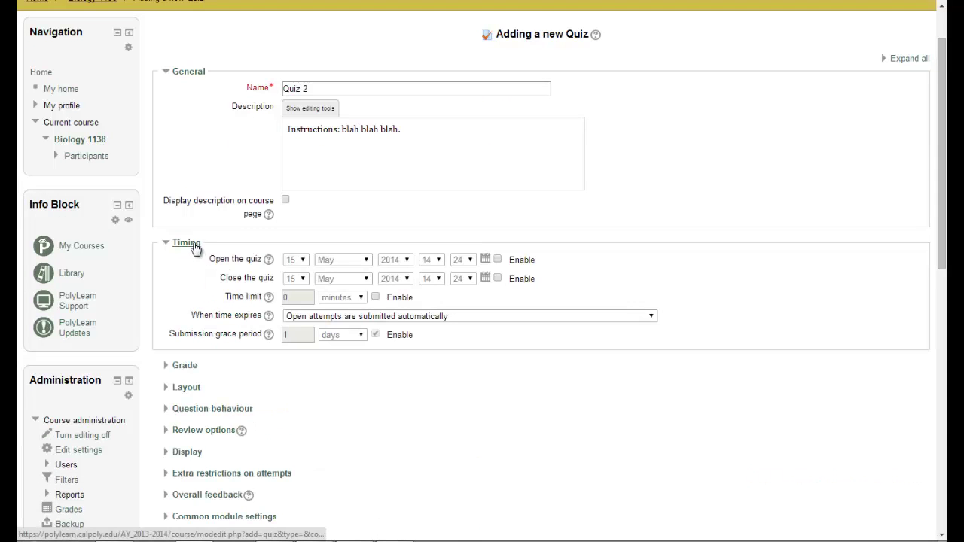
left_click(195, 249)
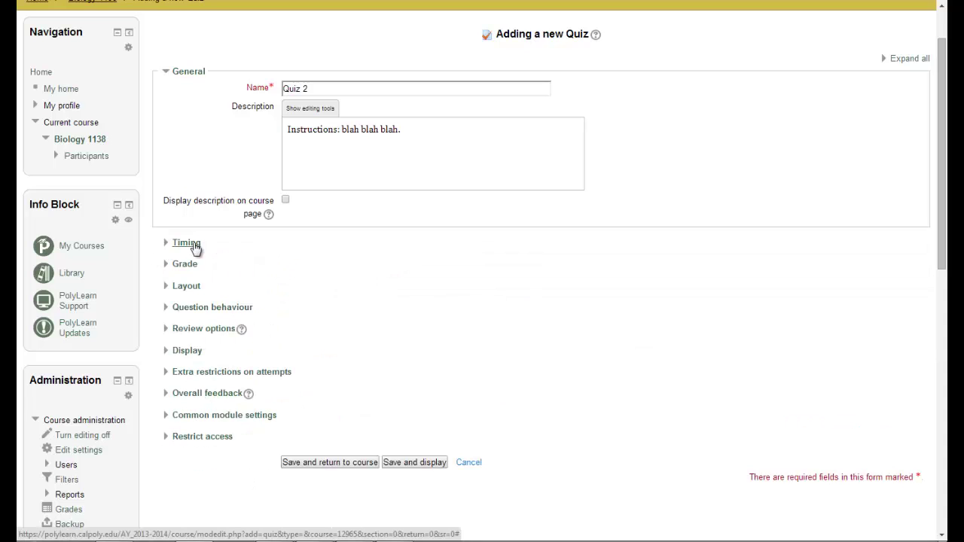
left_click(187, 267)
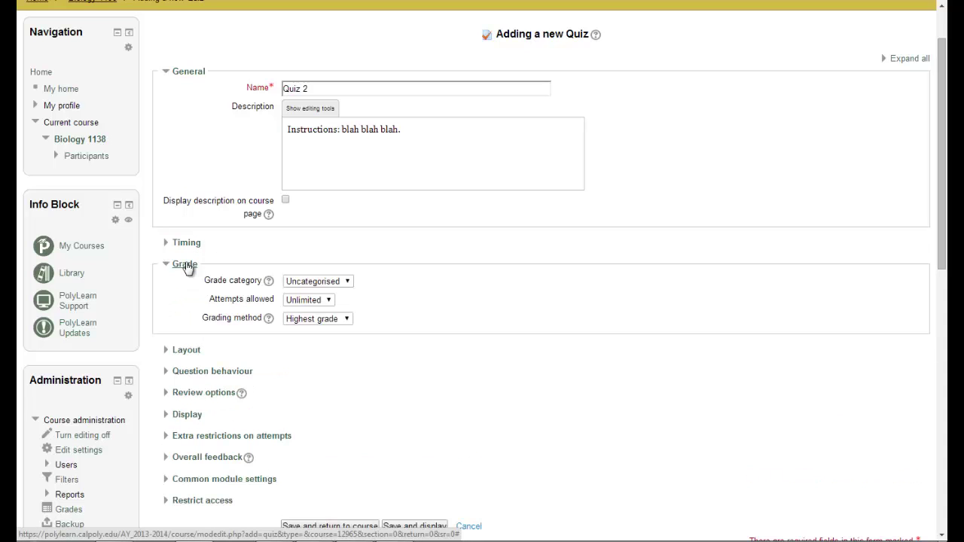
left_click(187, 266)
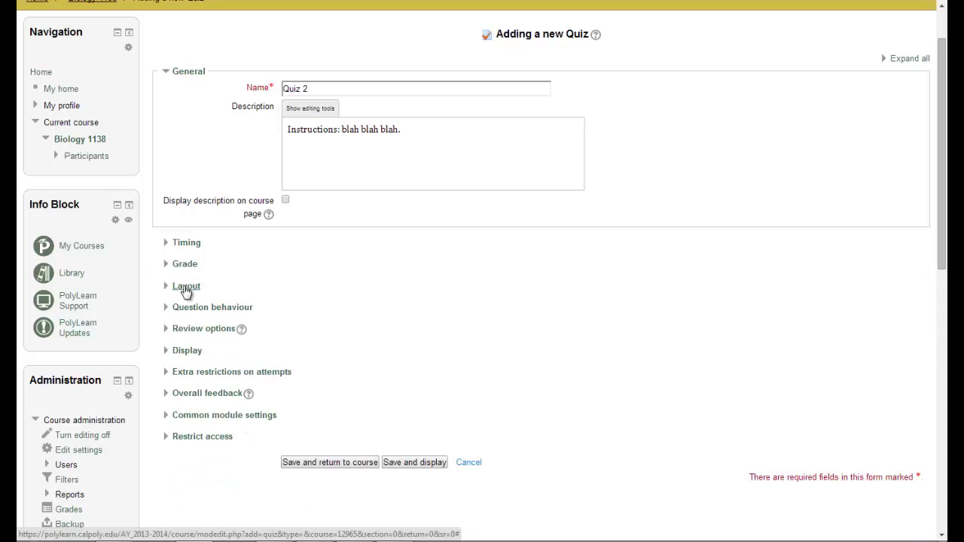
left_click(186, 289)
left_click(186, 290)
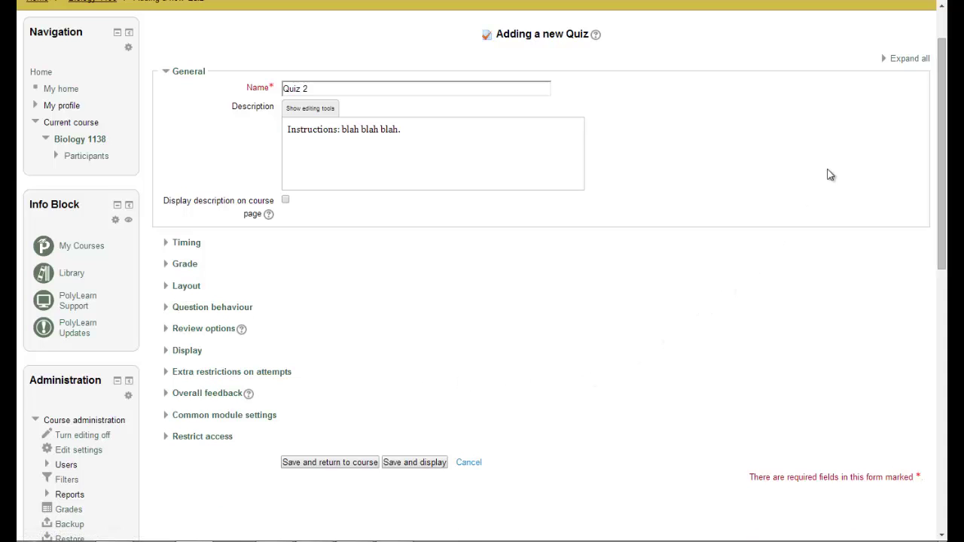
- Expand all quiz settings sections, look through them down to Restrict access, and collapse them all again
left_click(910, 60)
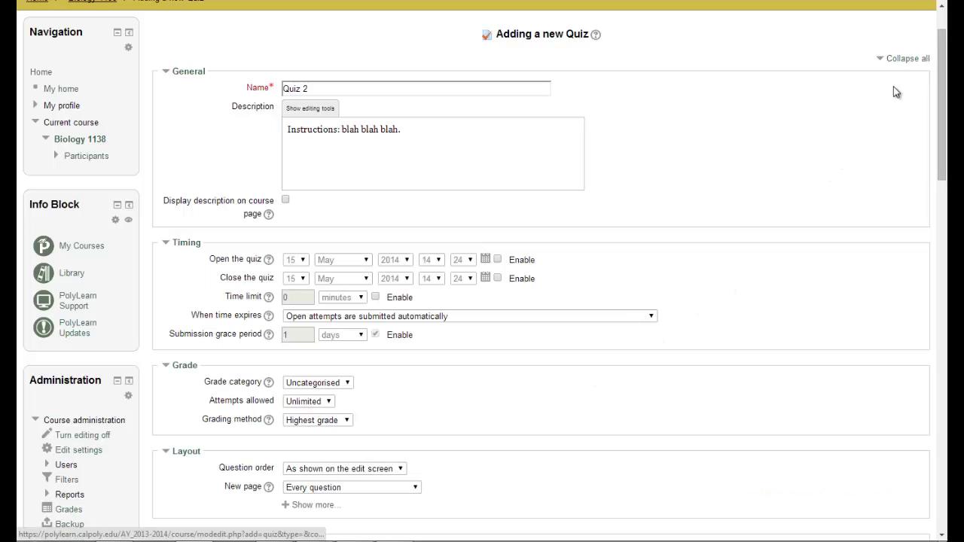
scroll(267, 305, "down", 6)
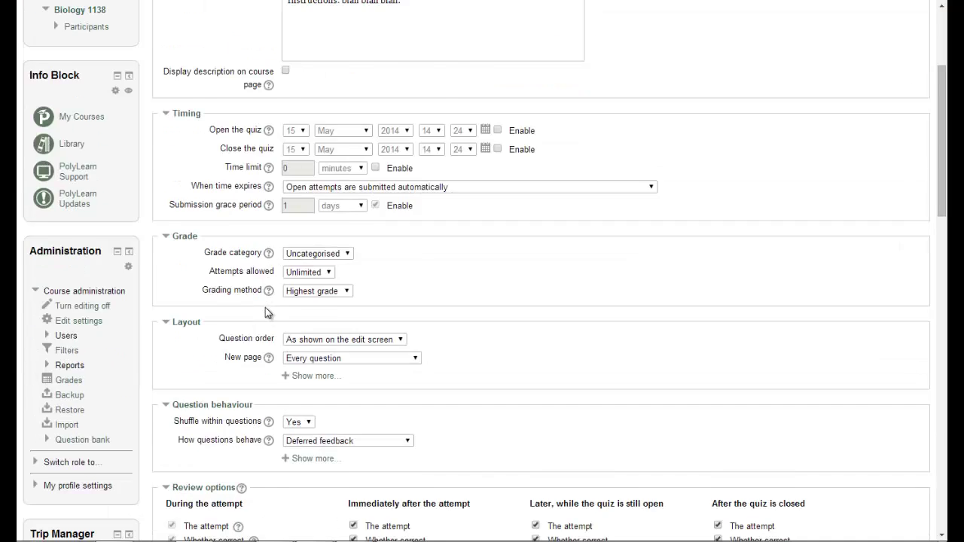
scroll(265, 307, "down", 10)
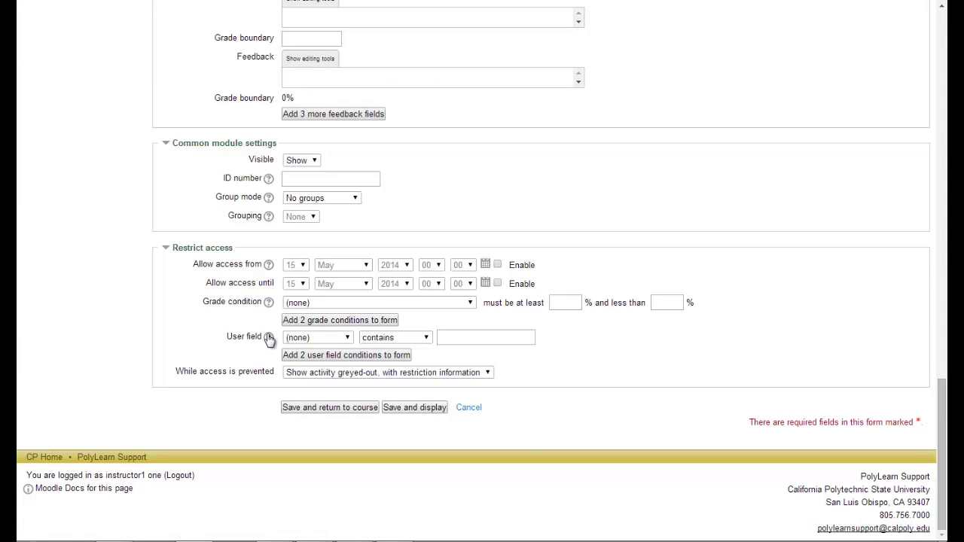
left_click(268, 337)
left_click(520, 344)
scroll(218, 337, "up", 20)
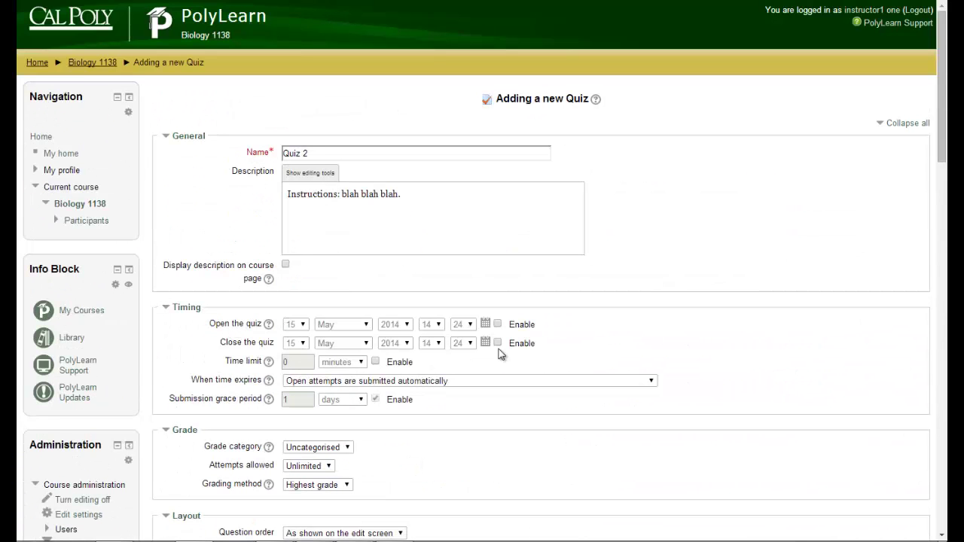
left_click(906, 124)
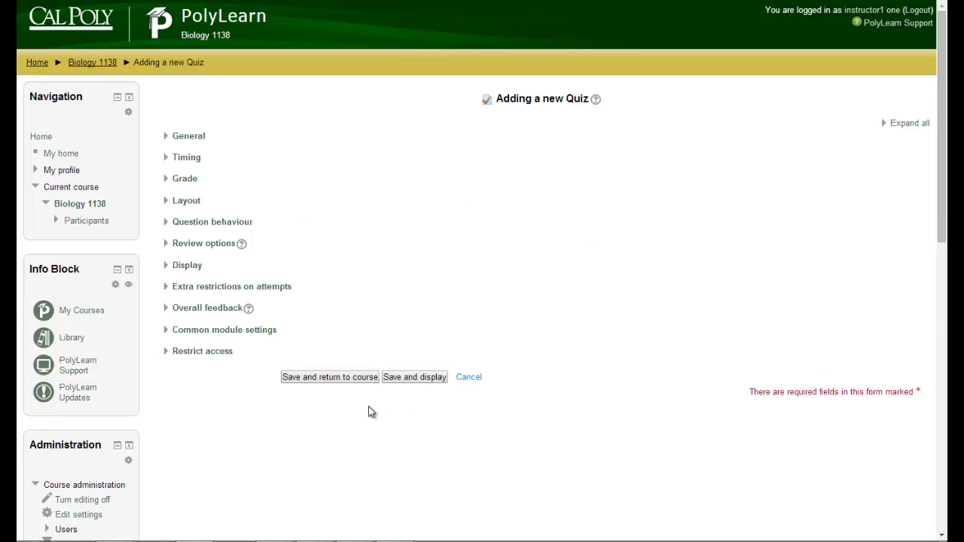
- Save and display the new quiz and open it for editing its questions
left_click(415, 377)
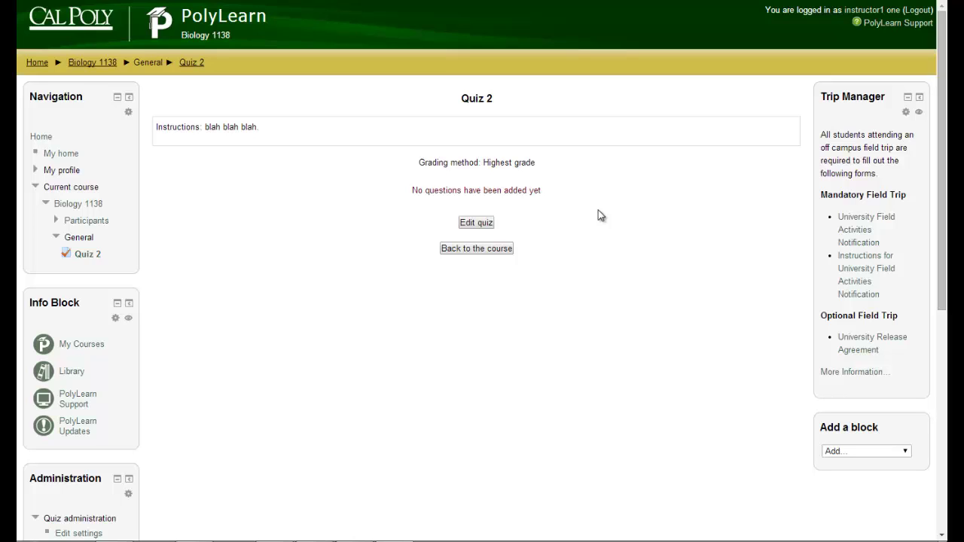
left_click(485, 223)
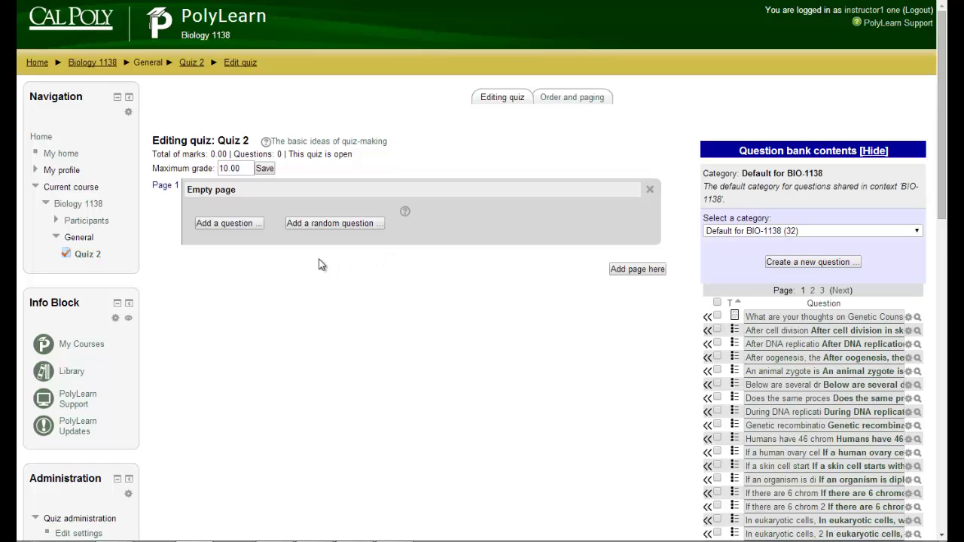
- Start adding a new question of the True/False type to page 1 of the quiz
left_click(243, 224)
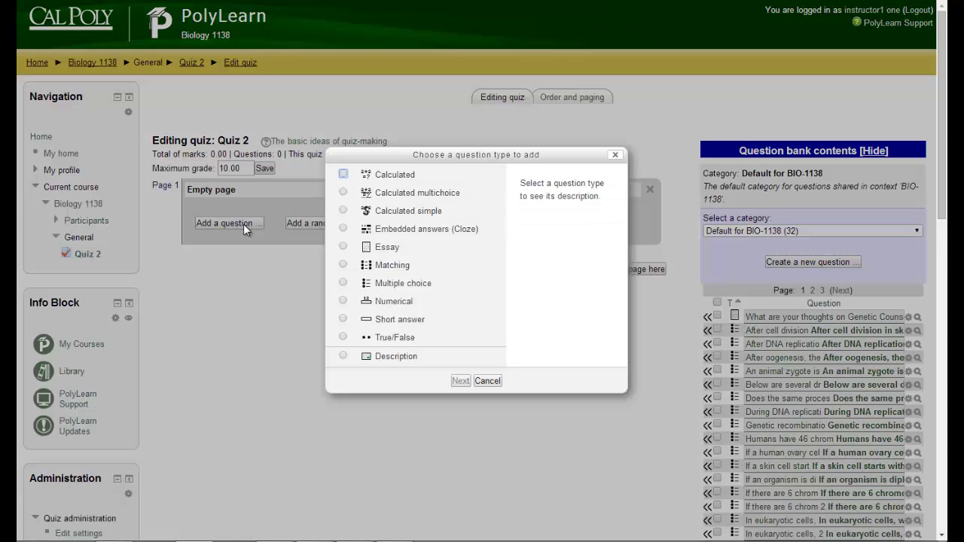
left_click(343, 174)
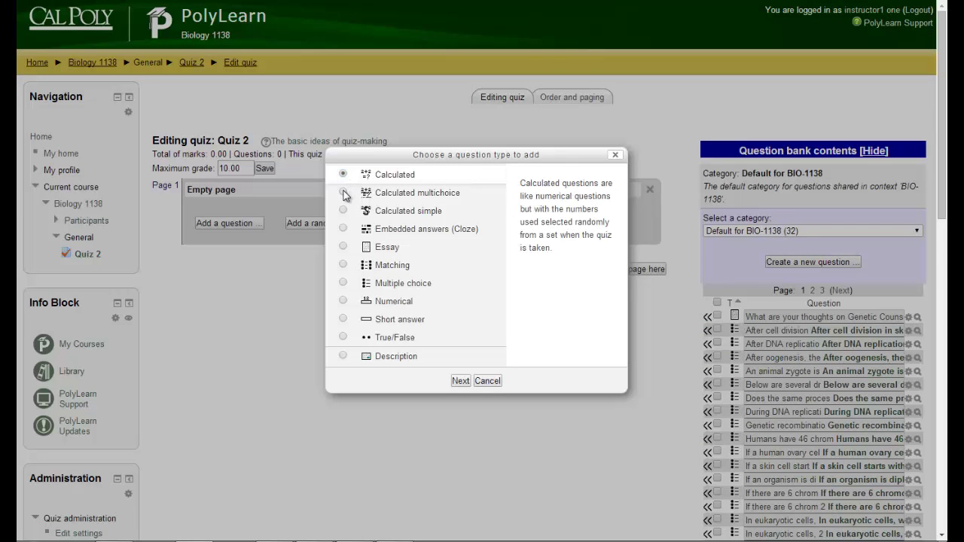
left_click(343, 192)
left_click(344, 211)
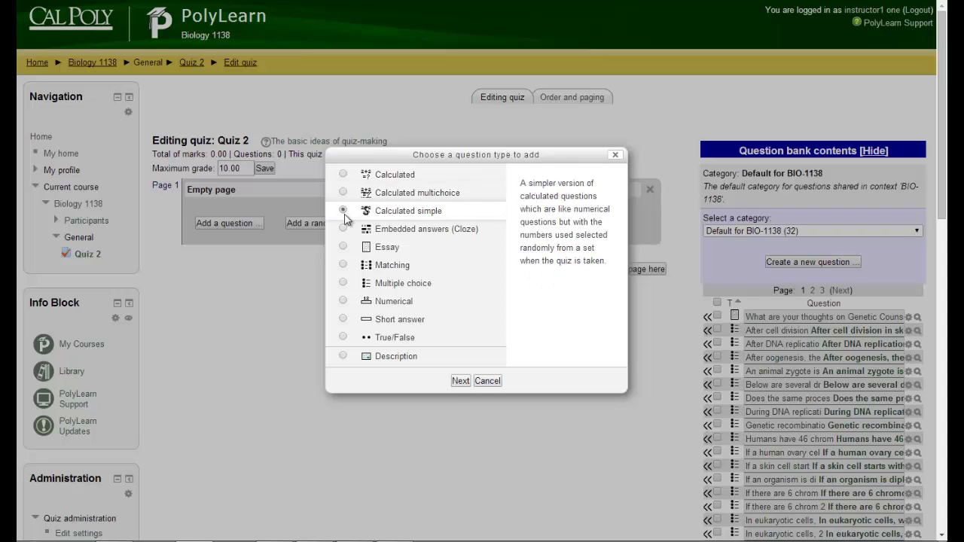
left_click(343, 338)
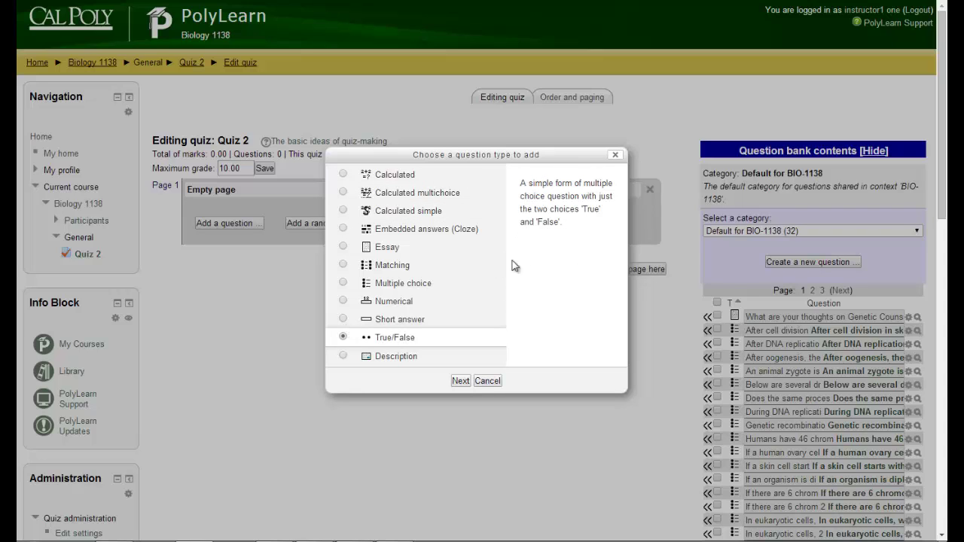
left_click(460, 382)
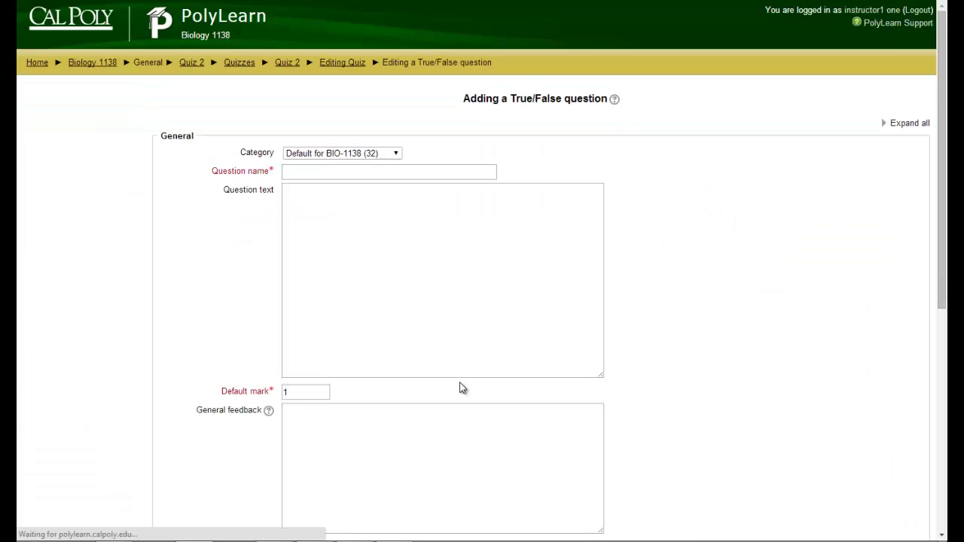
- Name the question "Blood Color" and enter the question text "The blood in your body is red."
left_click(417, 171)
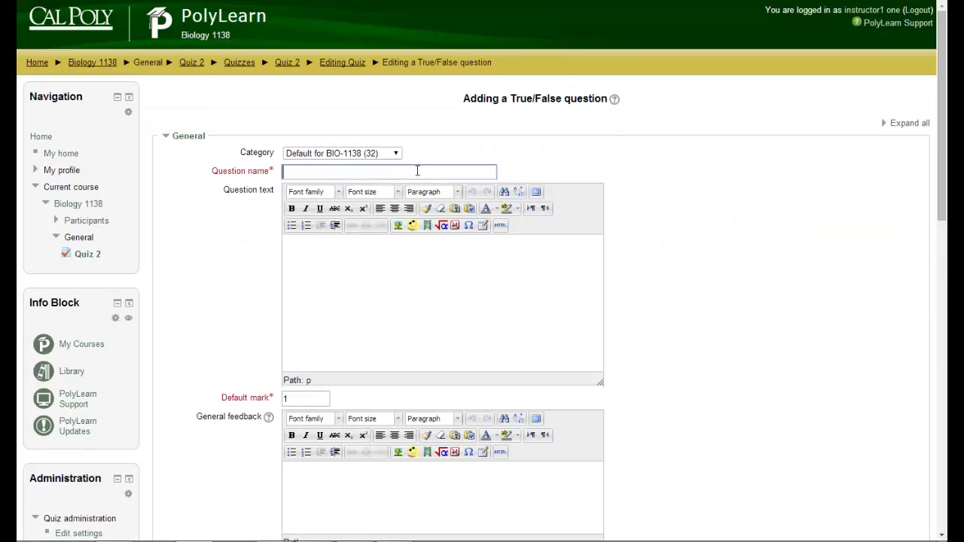
type("Blood Color")
left_click(402, 284)
type("T")
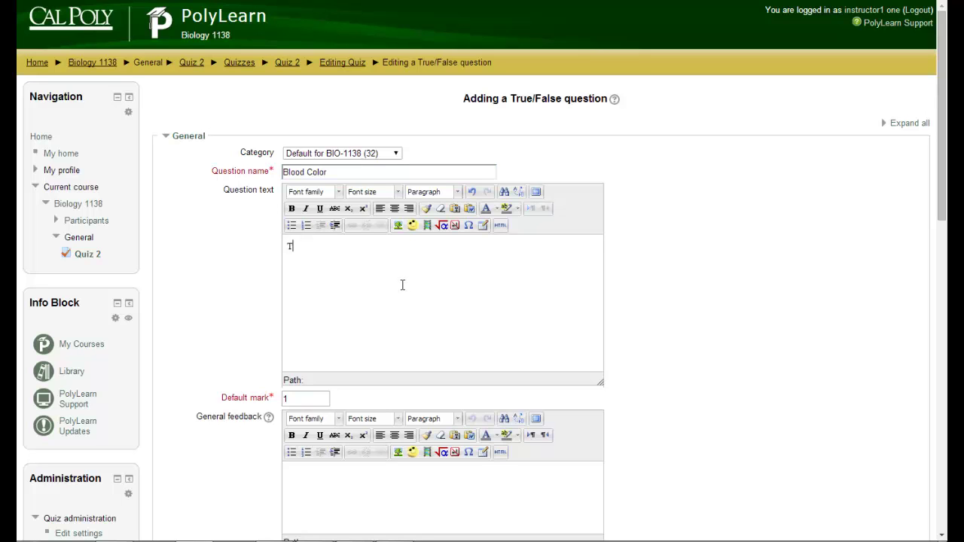
type("he blood in your body is red.")
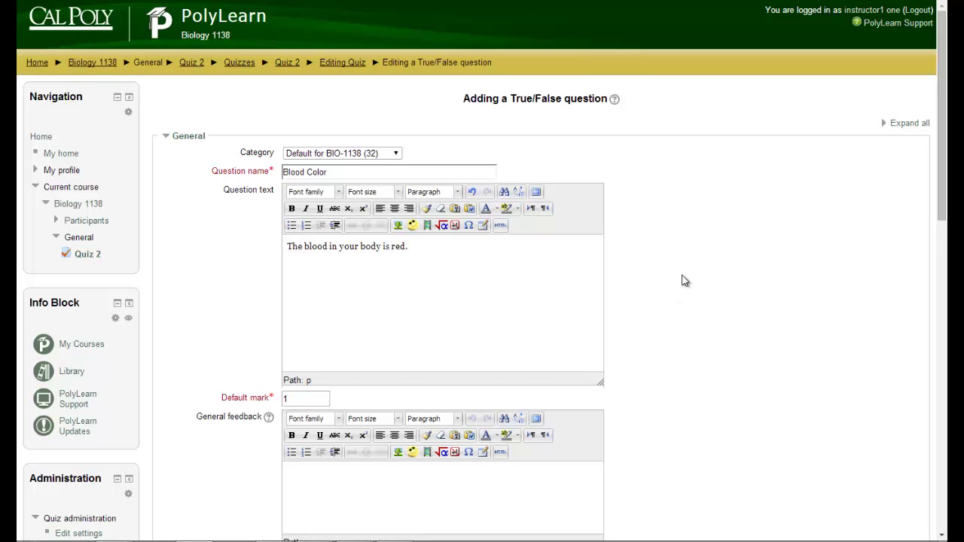
- Enter "Incorrect: Without being exposed to oxygen, your blood remains blue." as the True response feedback and "Correct!" as the False response feedback
scroll(682, 281, "down", 4)
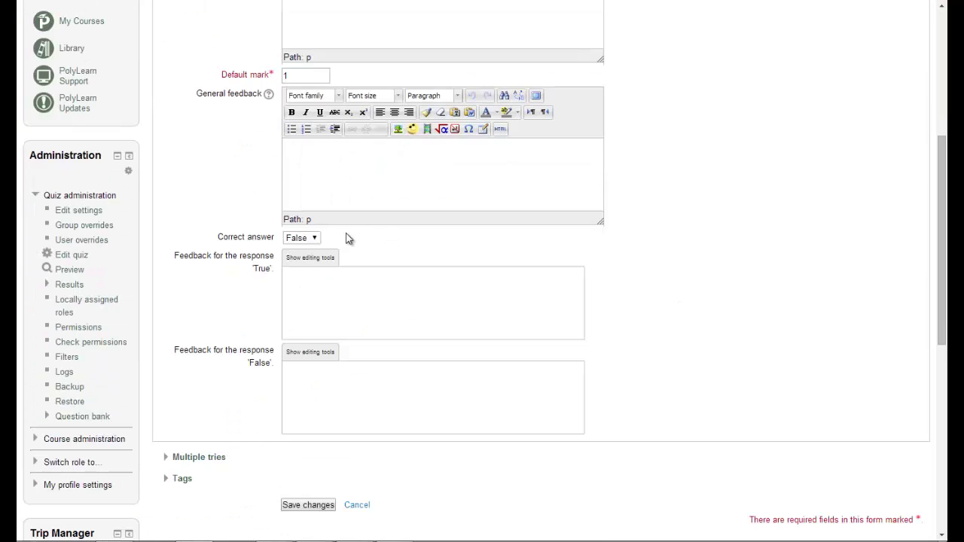
left_click(318, 304)
type("Incorrect: Without being exposed to oxygen, your b")
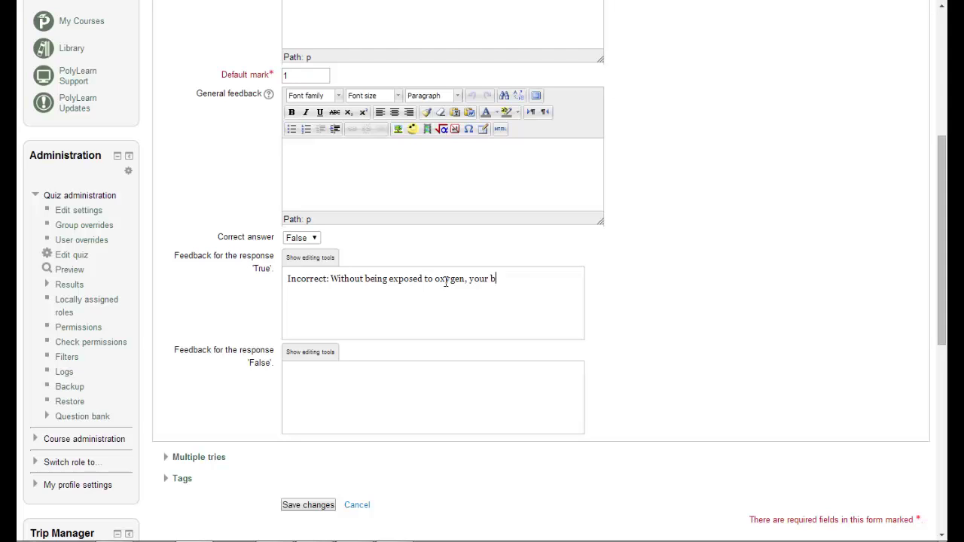
type("lood remains blue.")
left_click(409, 383)
type("Correct!")
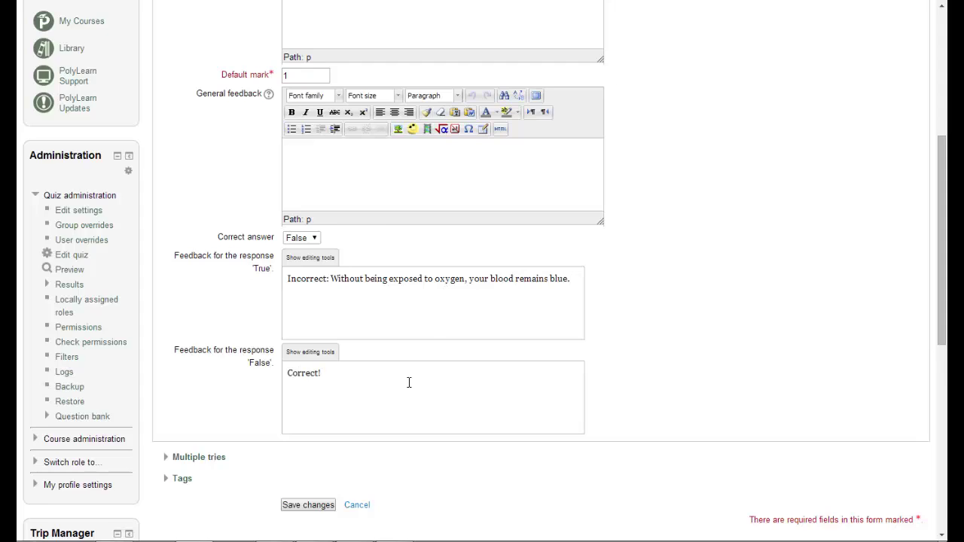
- Examine the question's Multiple tries and Tags sections, collapsing each one again
scroll(215, 393, "down", 2)
left_click(218, 393)
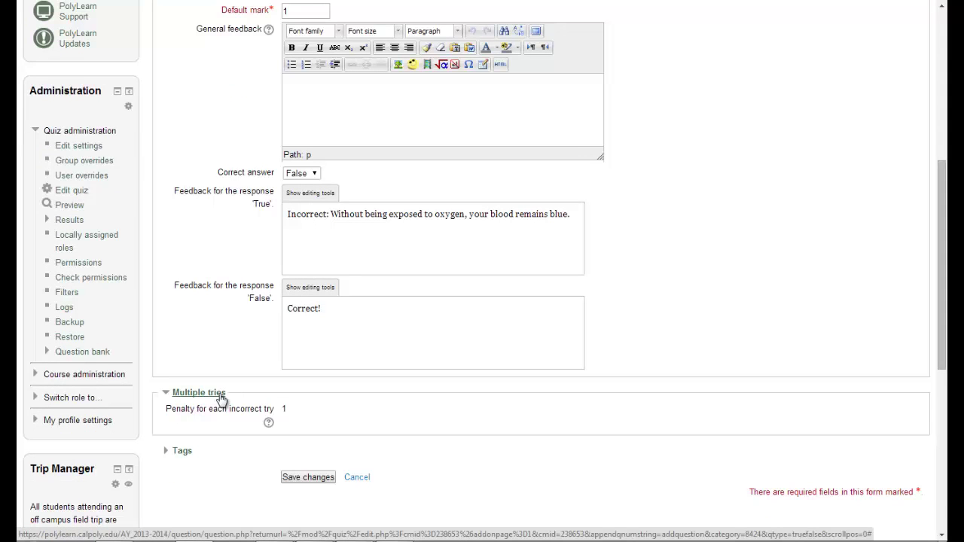
left_click(220, 396)
left_click(186, 416)
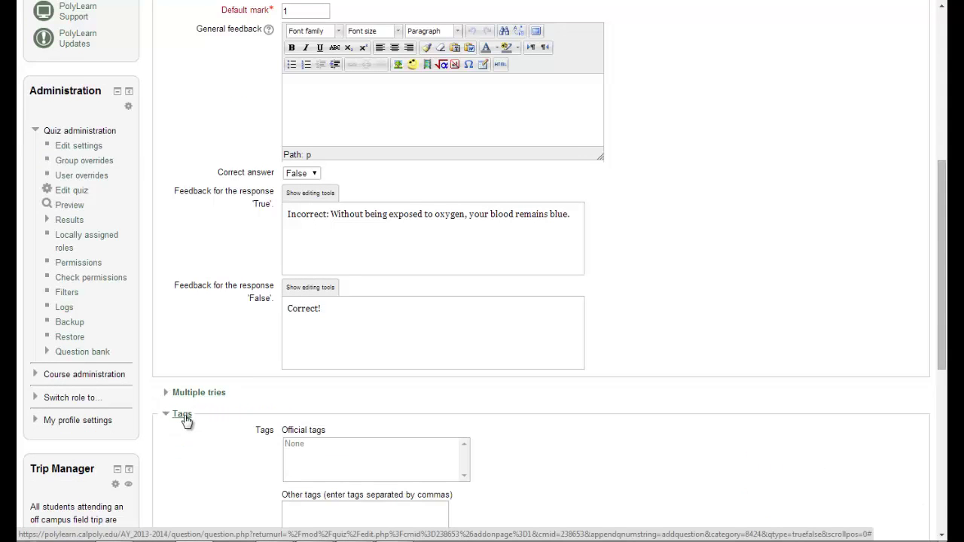
scroll(177, 376, "down", 4)
left_click(184, 285)
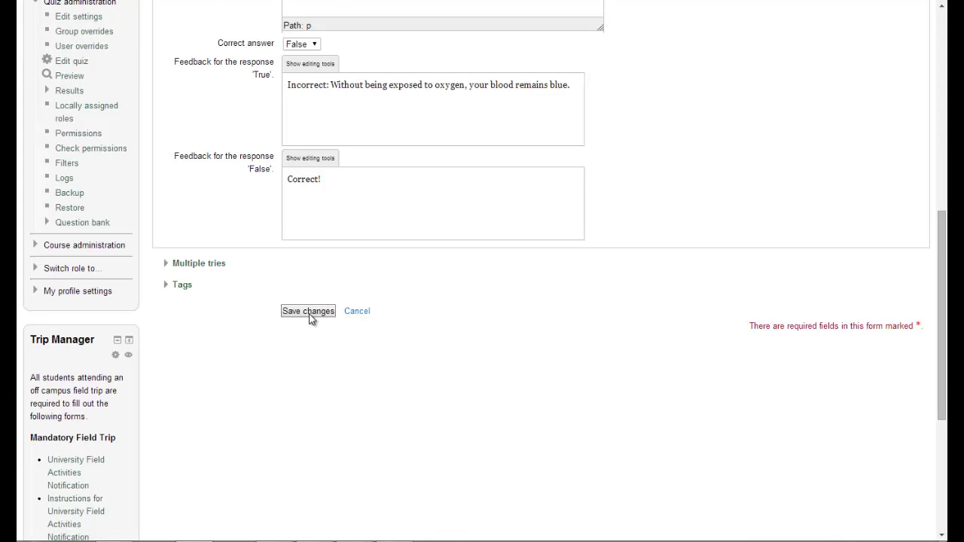
- Save the Blood Color question to the quiz, and hide and show the question bank contents
left_click(309, 313)
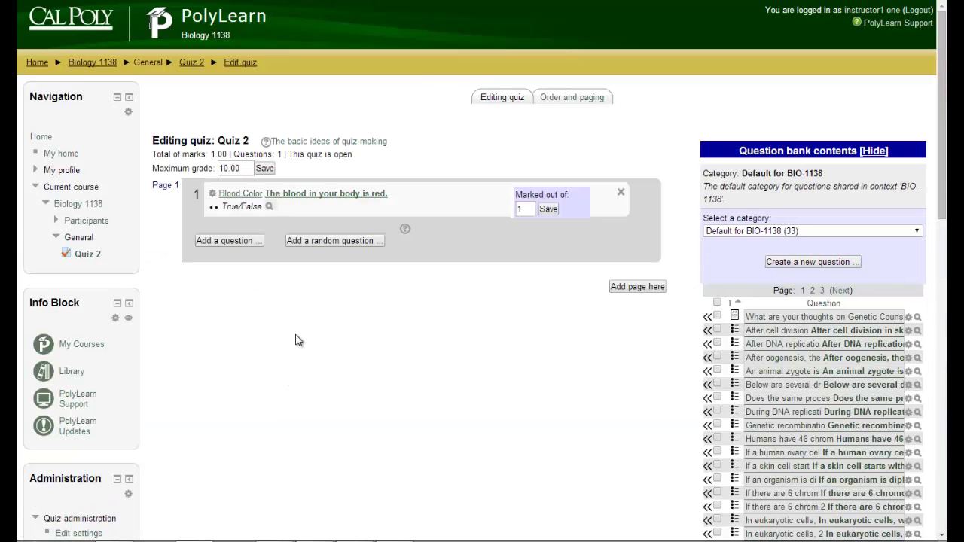
left_click(874, 153)
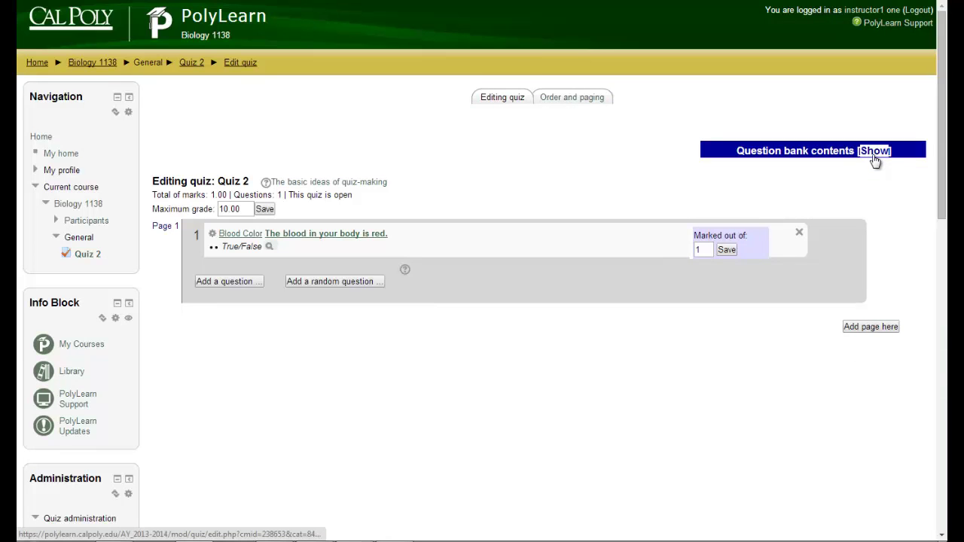
left_click(874, 153)
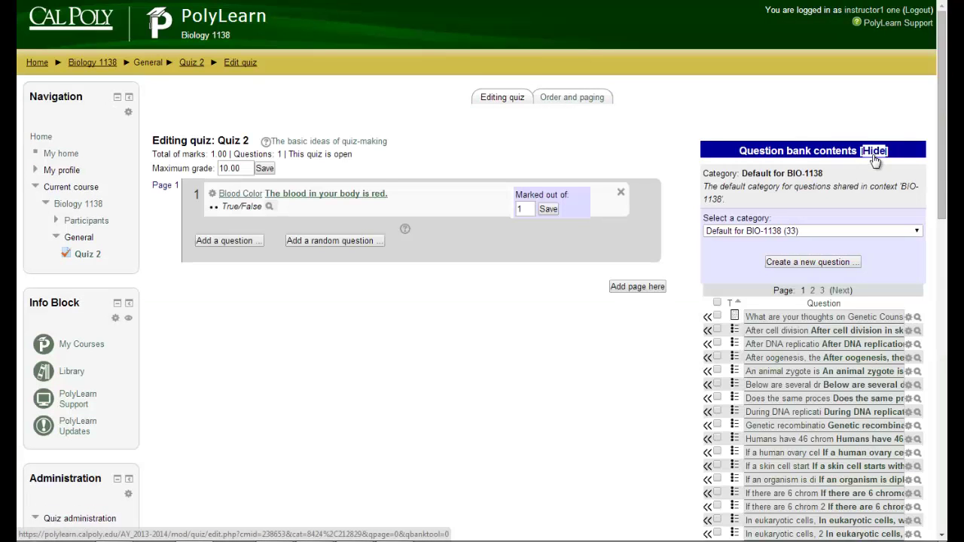
- Add the "During DNA replication" multiple choice question to the quiz from the question bank's Default for BIO-1138 category
left_click(855, 232)
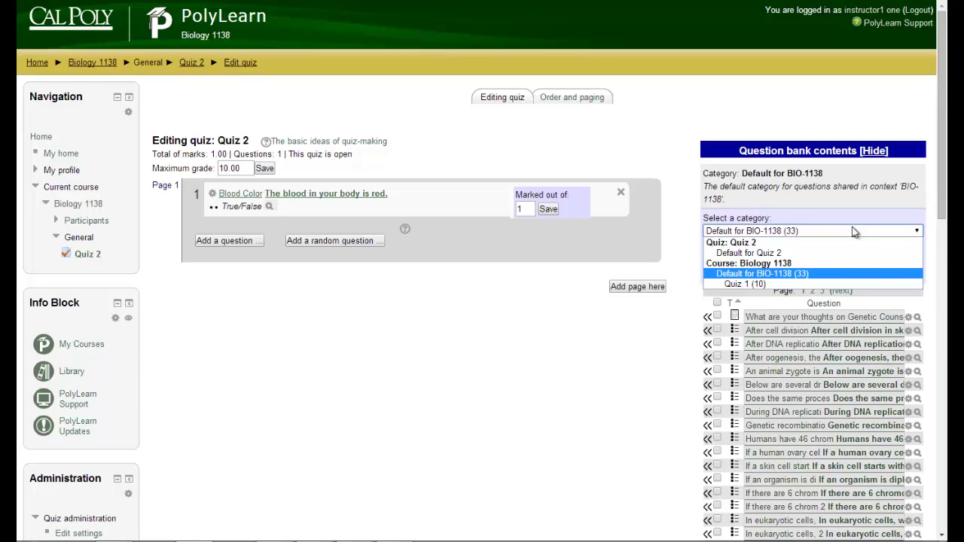
left_click(855, 231)
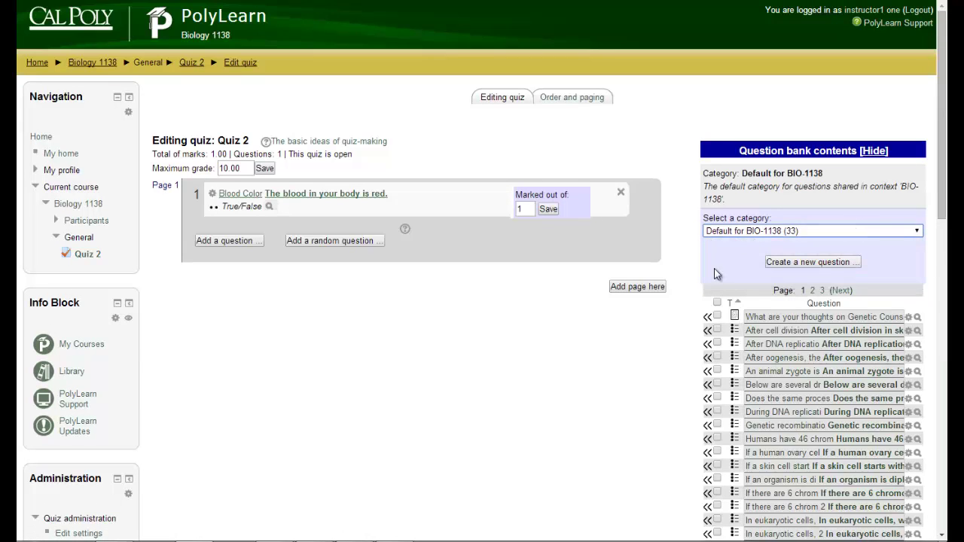
scroll(694, 278, "down", 3)
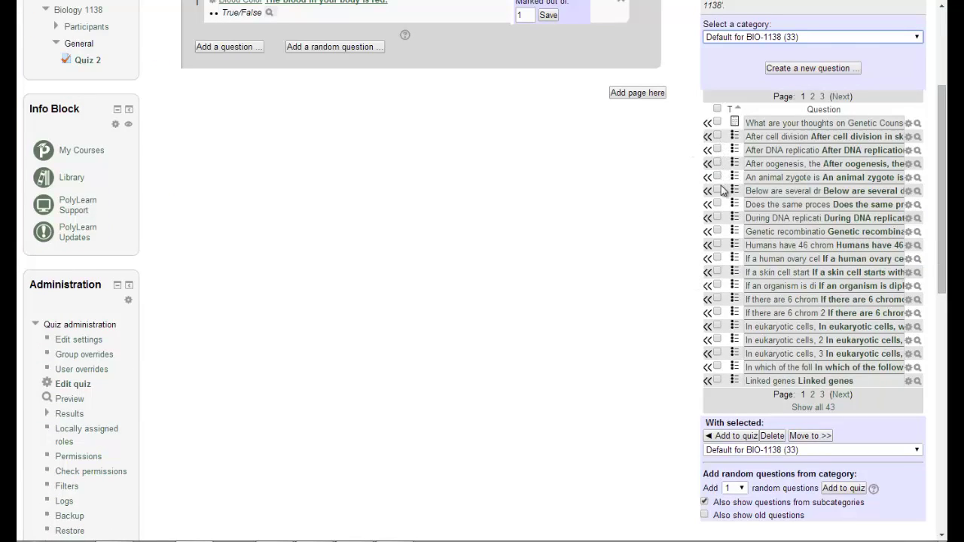
left_click(717, 217)
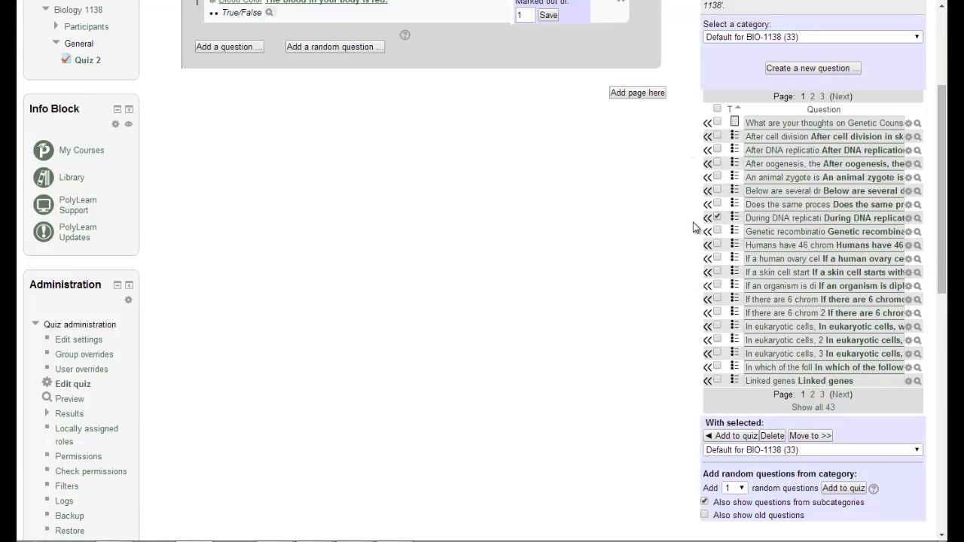
left_click(729, 437)
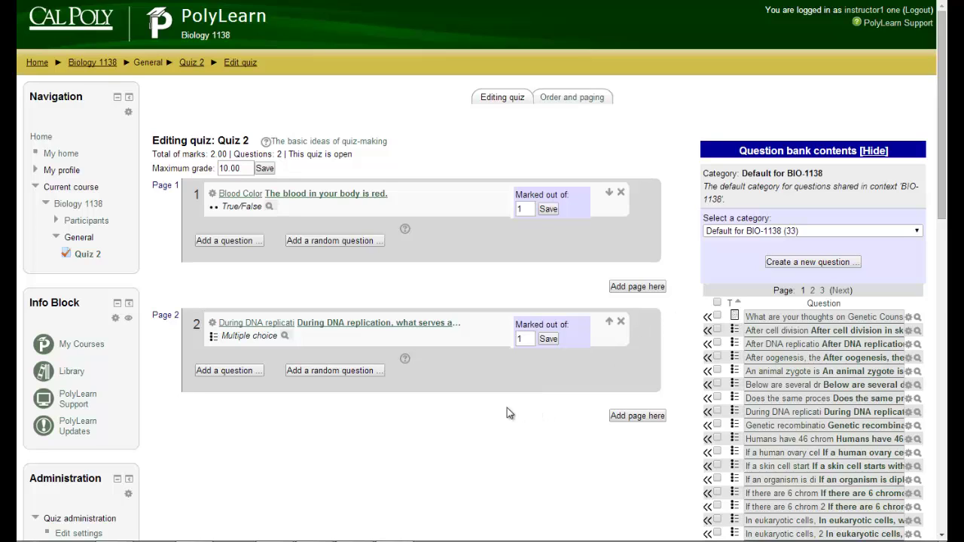
- Add a random question from the Default for BIO-1138 category, including its subcategories, to page 2 of the quiz
left_click(332, 375)
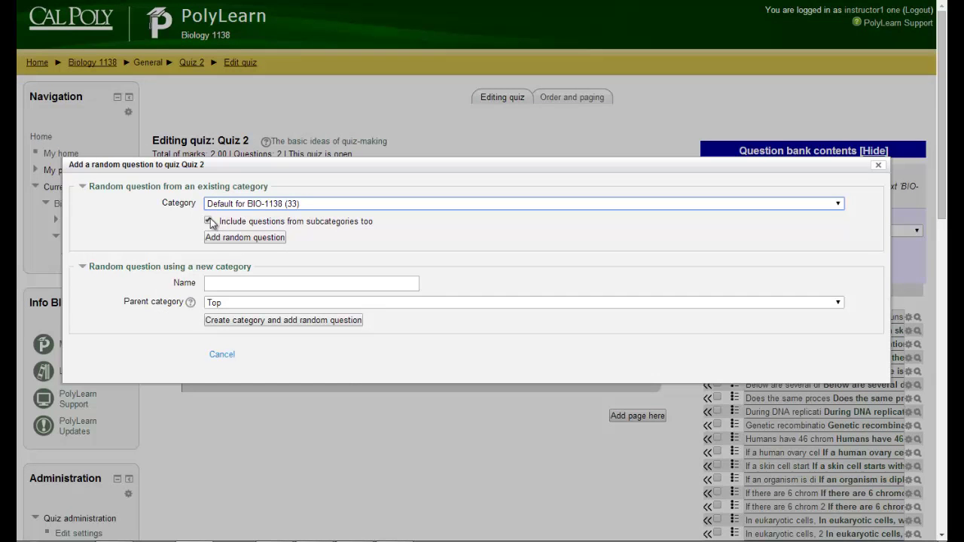
left_click(232, 205)
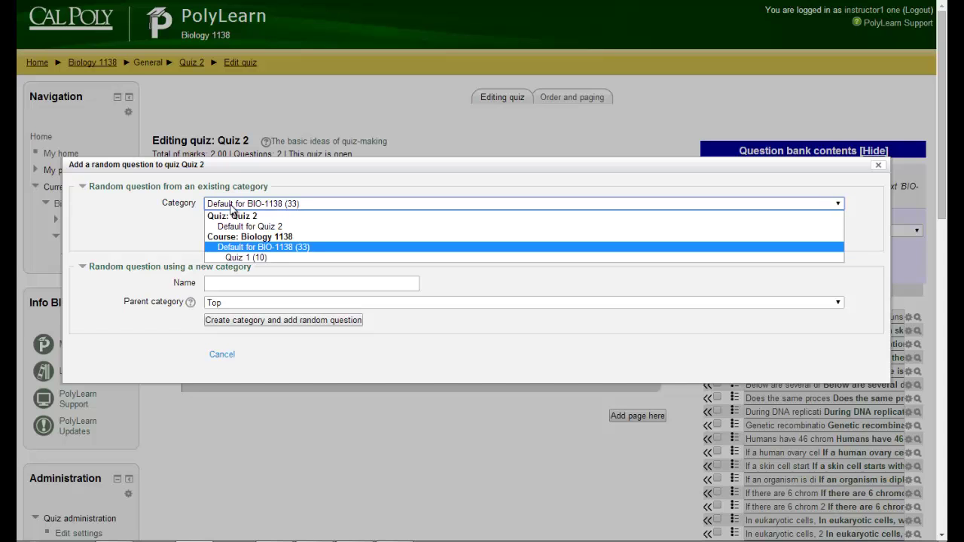
left_click(232, 208)
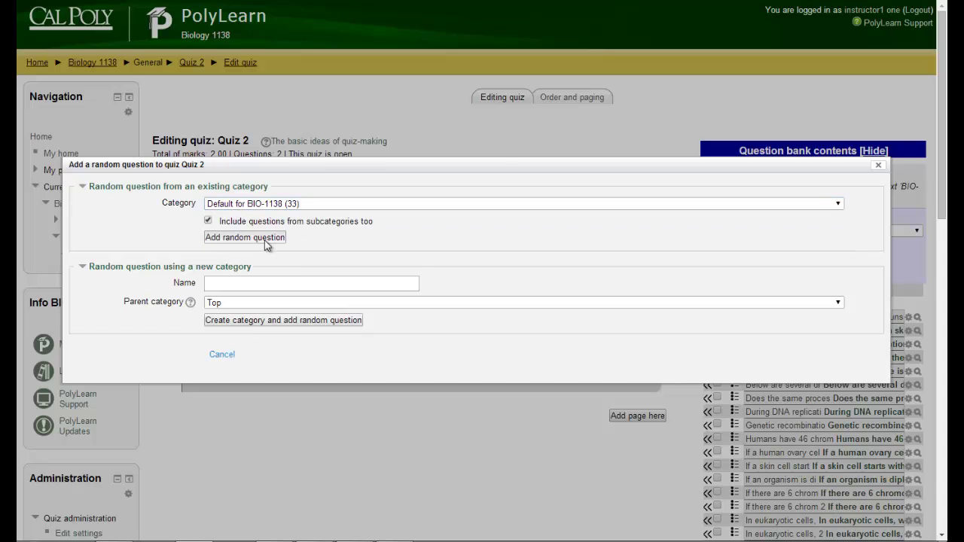
left_click(264, 240)
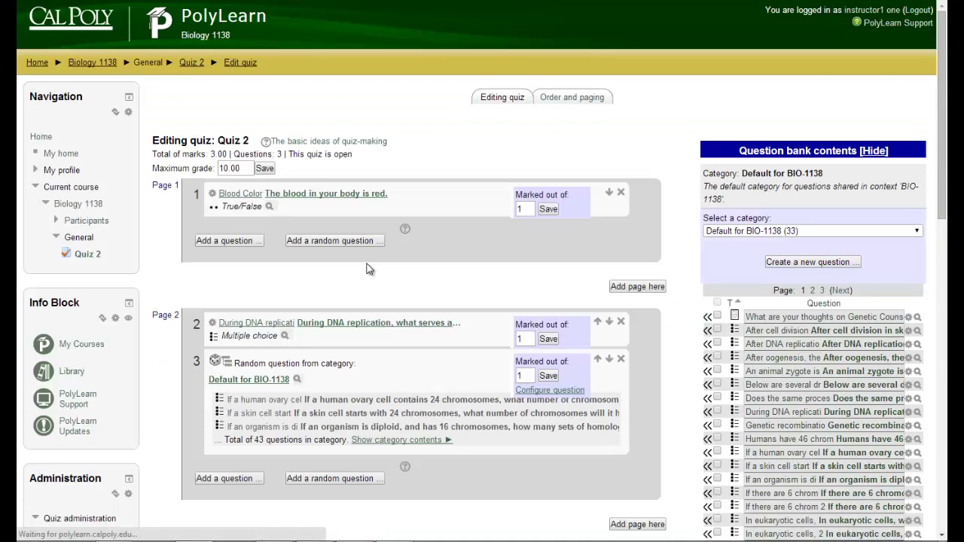
scroll(683, 383, "down", 2)
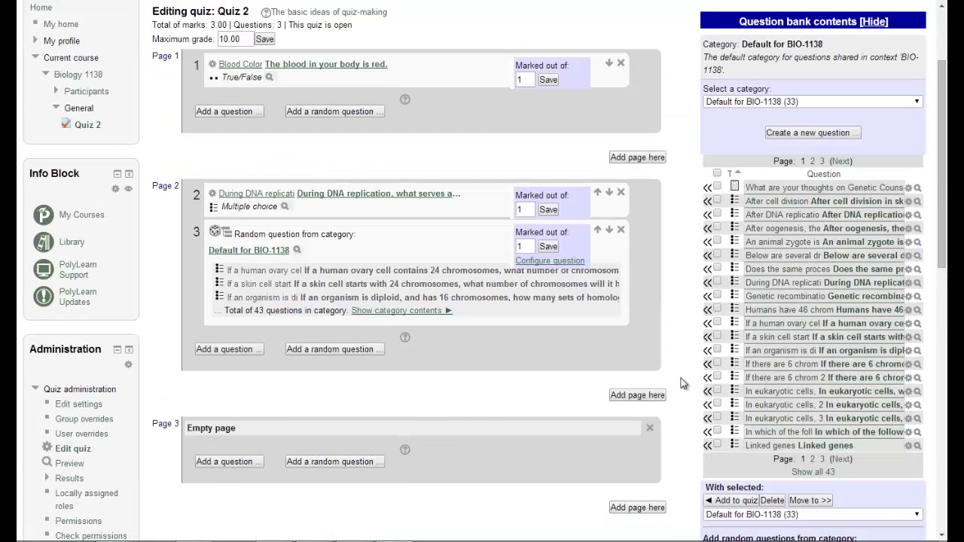
scroll(683, 383, "up", 2)
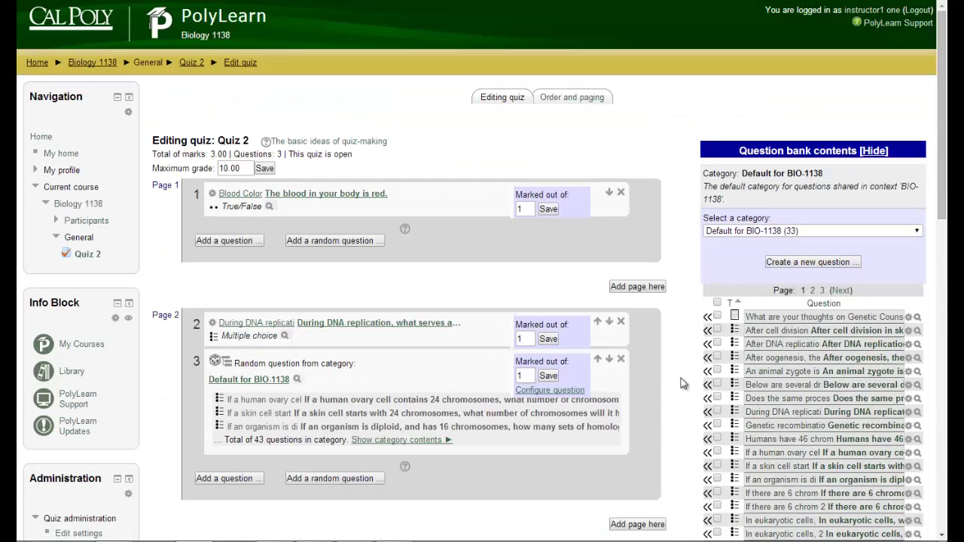
- Save the quiz's maximum grade of 10.00 and move the random question down to page 3 in the question order and paging
left_click(267, 168)
left_click(571, 101)
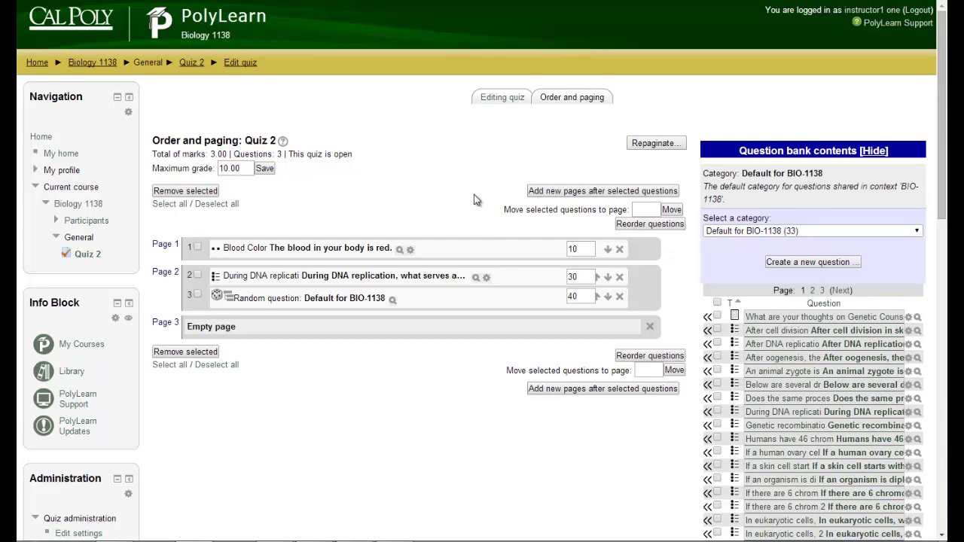
left_click(608, 298)
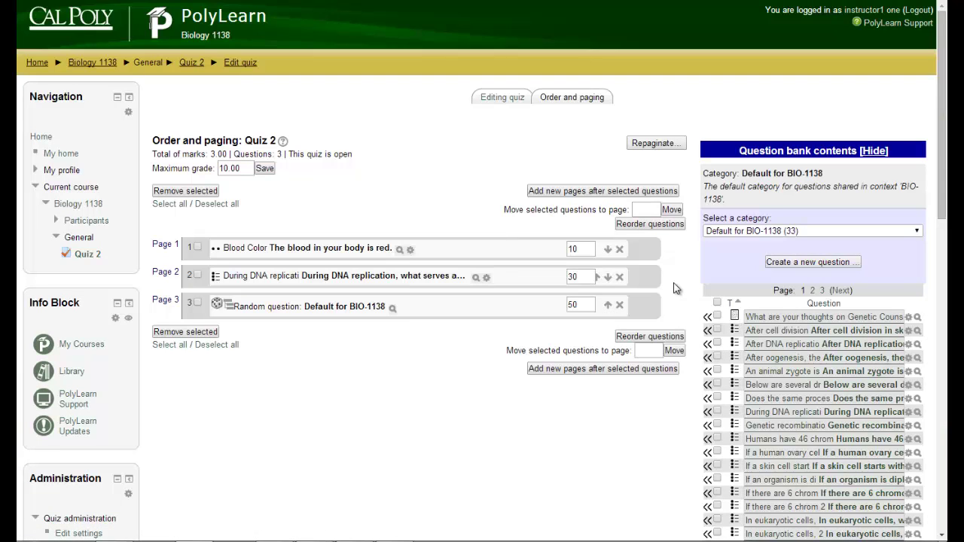
- Preview Quiz 2, answer False to the blood color question, continue to question 2 and finish the attempt
left_click(90, 254)
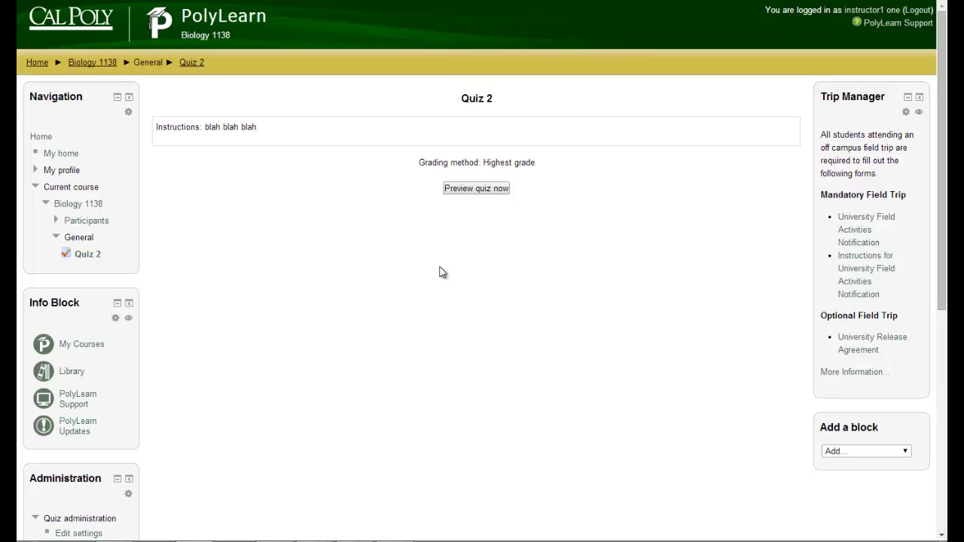
left_click(476, 189)
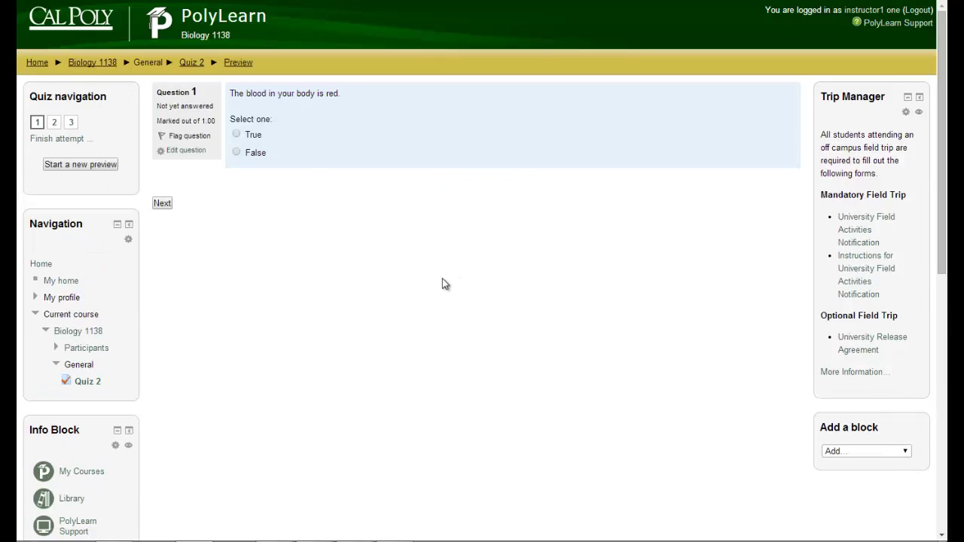
left_click(236, 152)
left_click(162, 203)
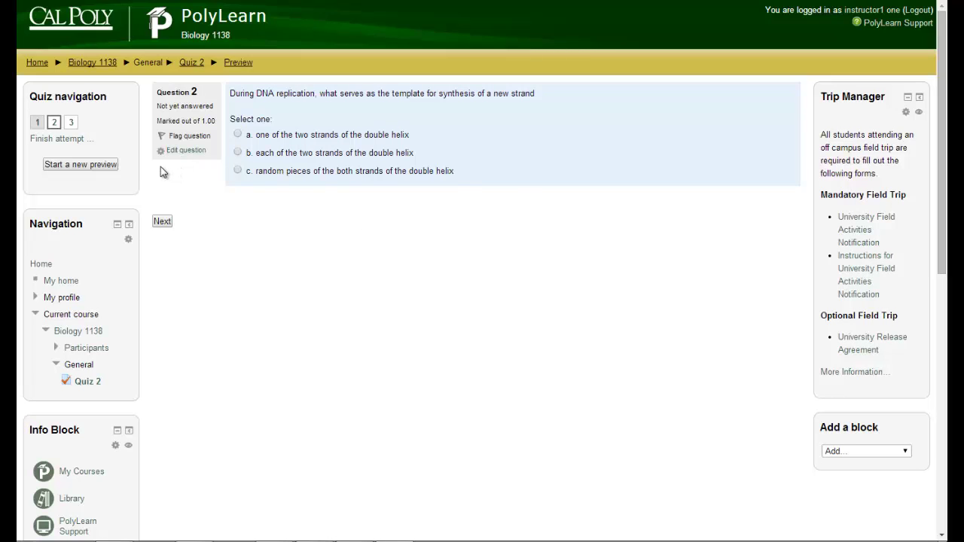
left_click(86, 139)
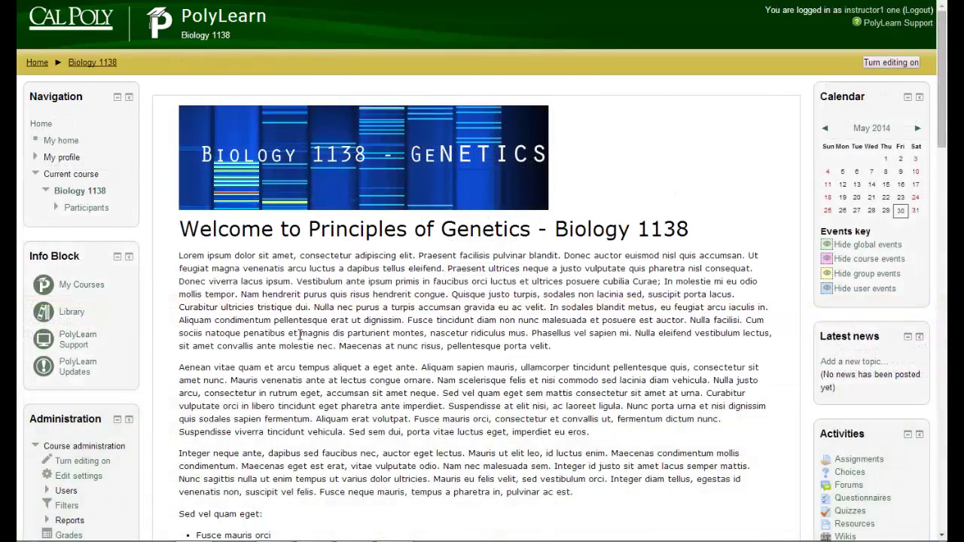
- Open Quiz 2 from the Biology 1138 course page and start adding a user override for it
scroll(299, 334, "down", 4)
left_click(205, 439)
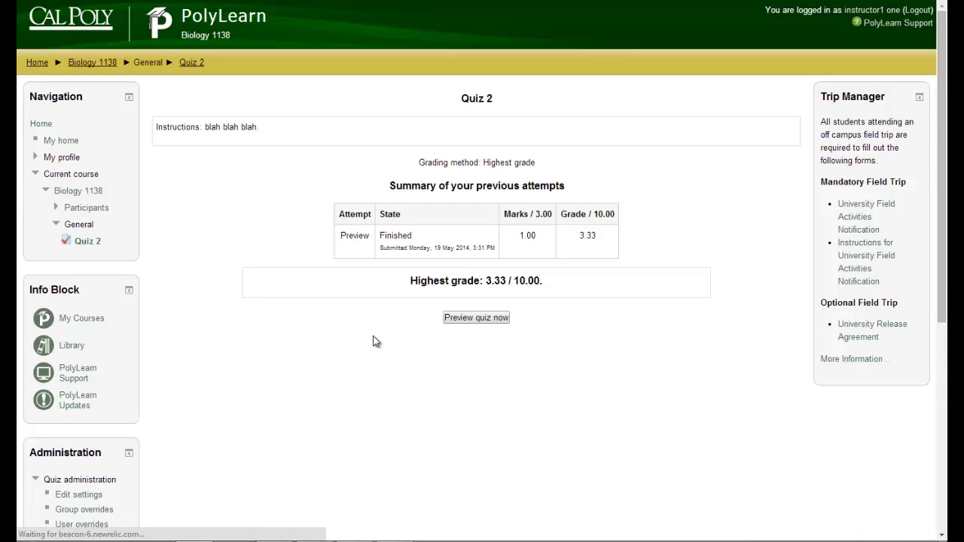
scroll(374, 341, "down", 2)
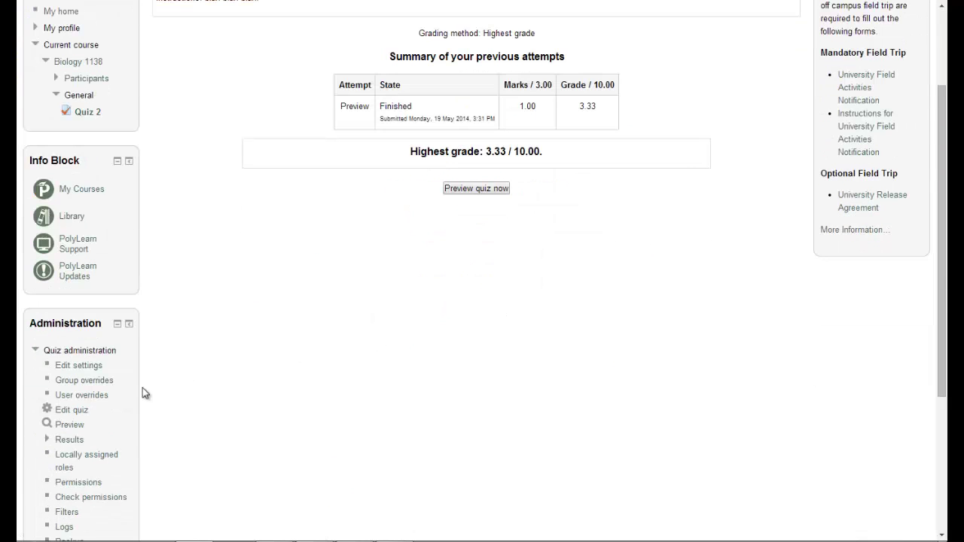
left_click(103, 397)
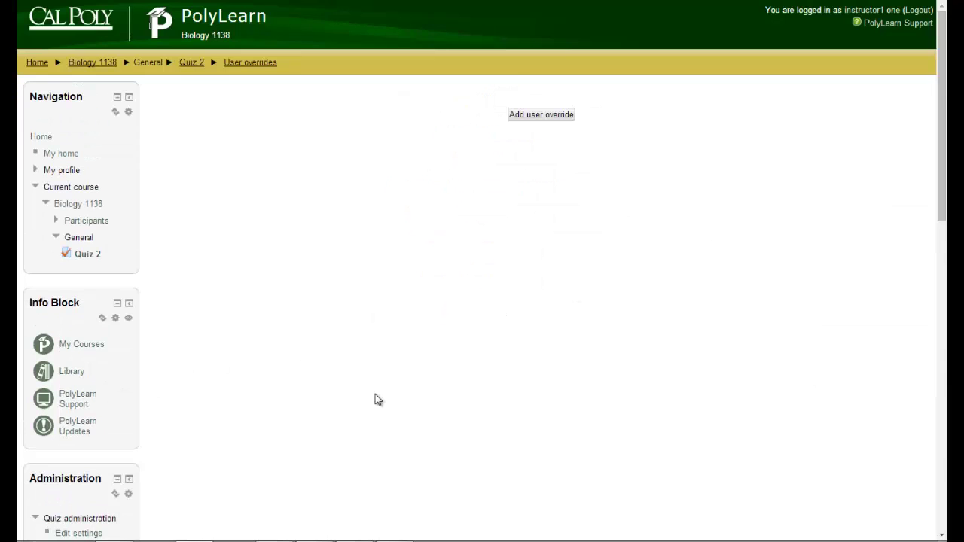
left_click(554, 115)
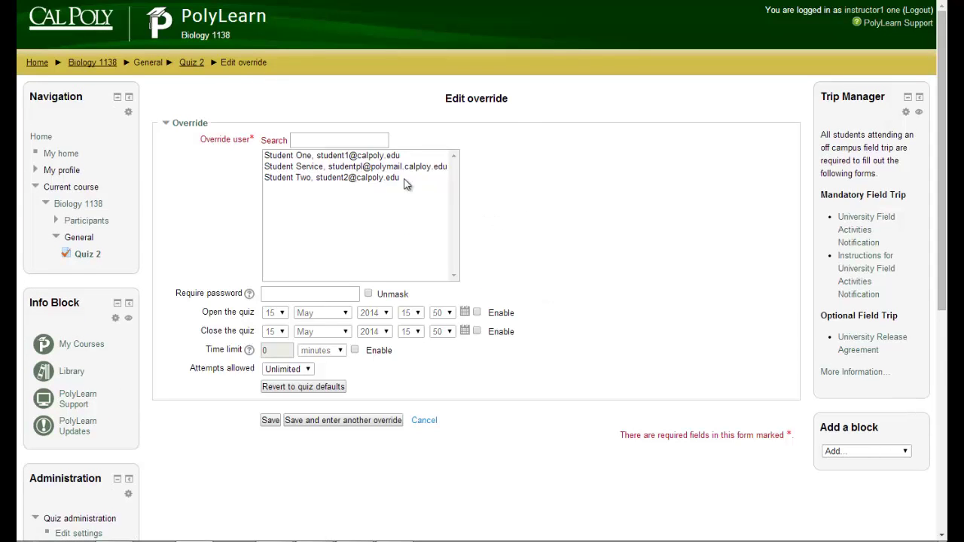
- Select the last listed student for the override, enable the open date, close date and time limit, and keep attempts allowed at Unlimited
left_click(405, 179)
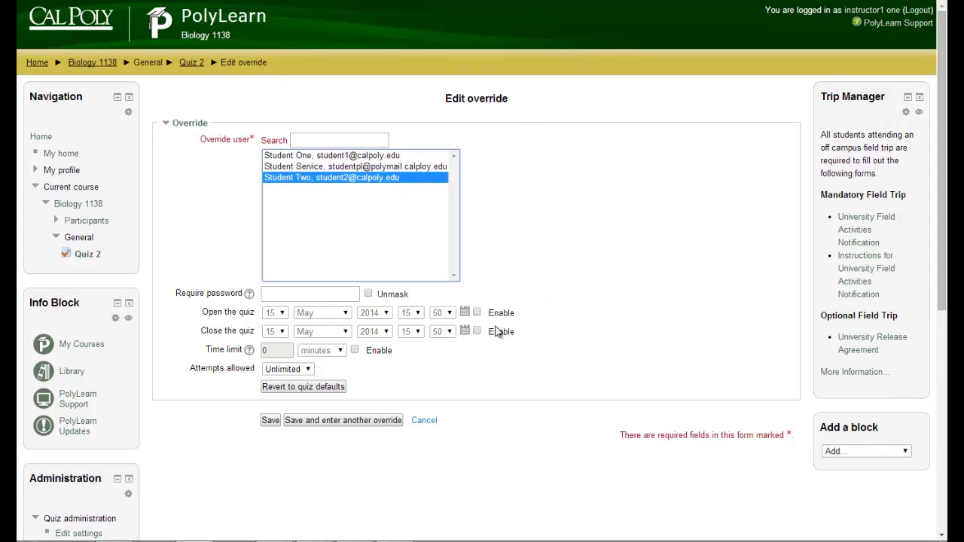
left_click(289, 296)
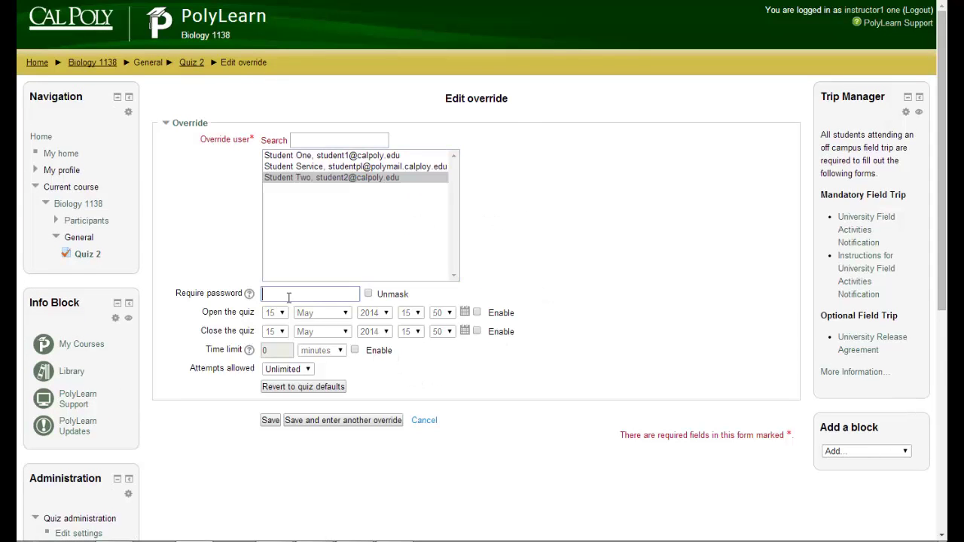
left_click(476, 311)
left_click(477, 331)
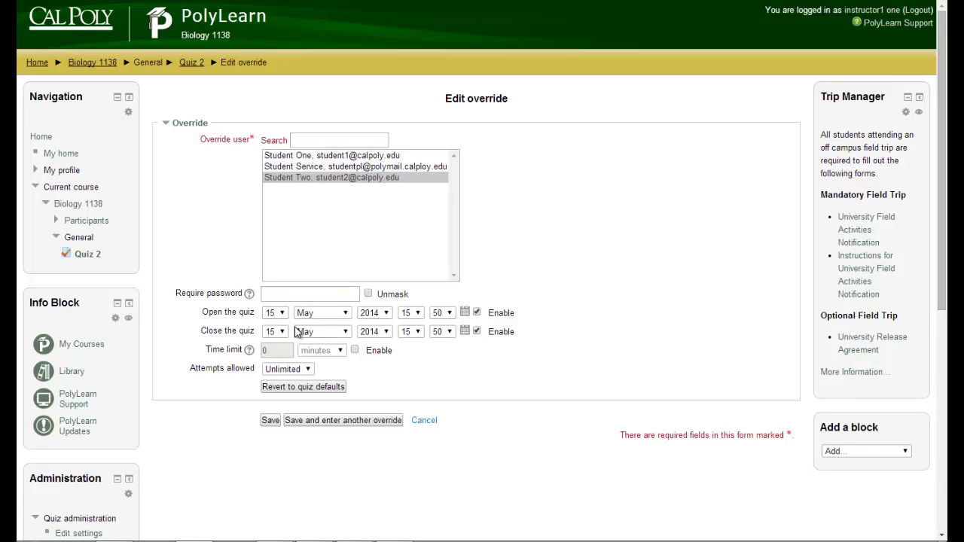
left_click(354, 350)
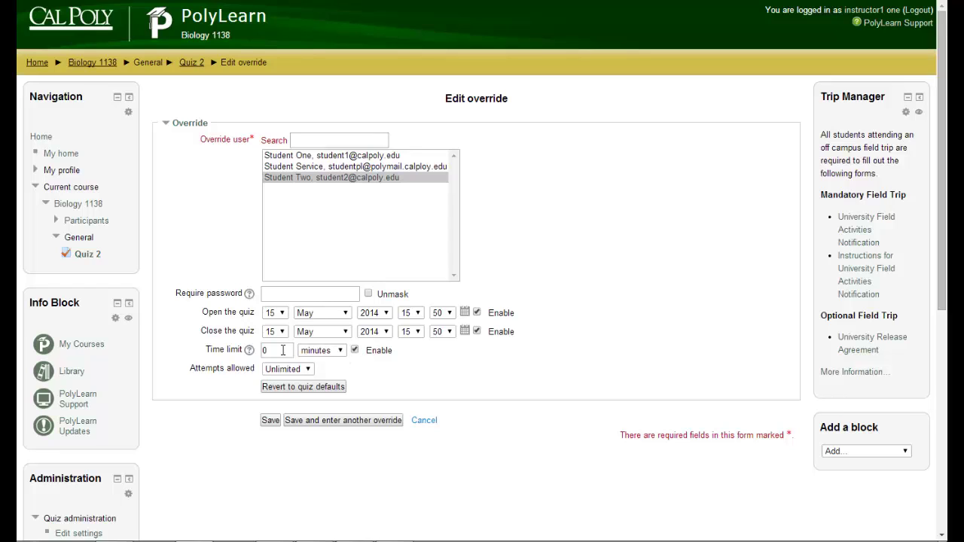
left_click(300, 369)
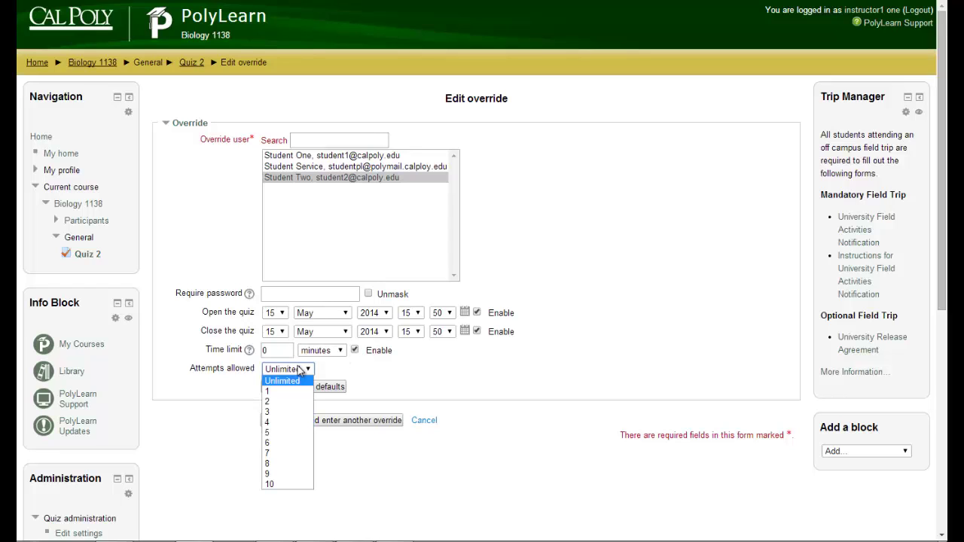
left_click(300, 369)
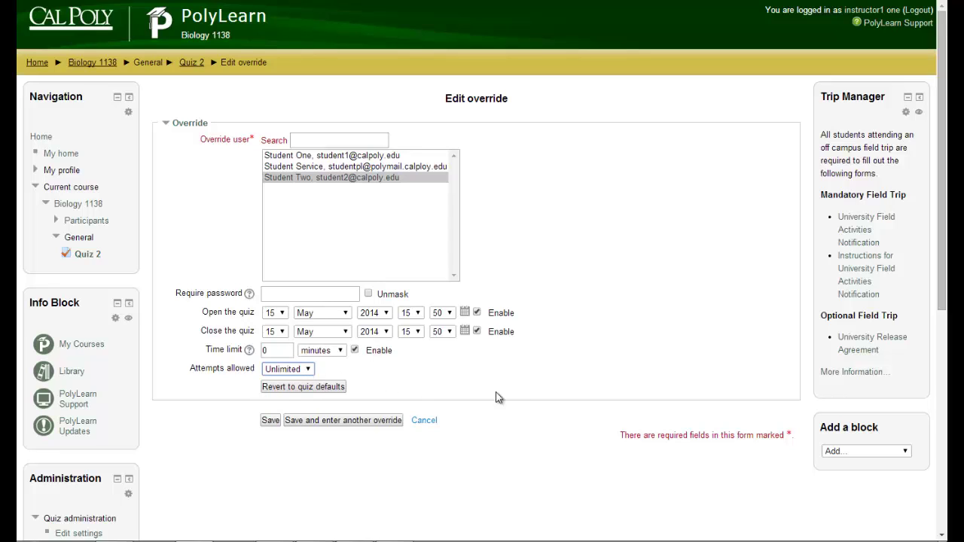